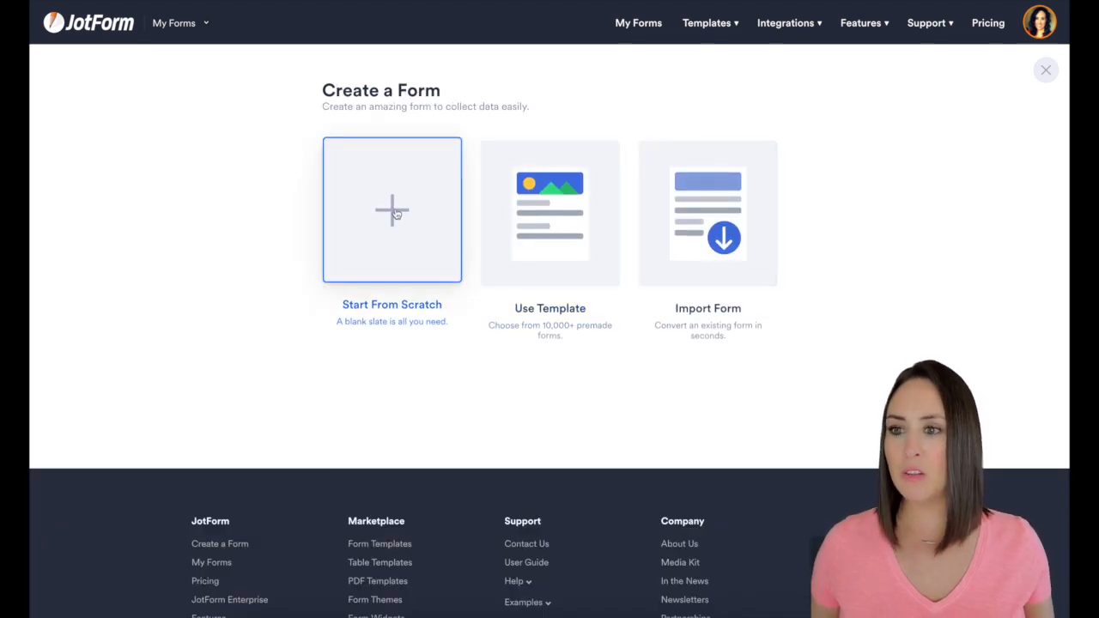
Create a classic form from scratch and delete its default heading
click(394, 214)
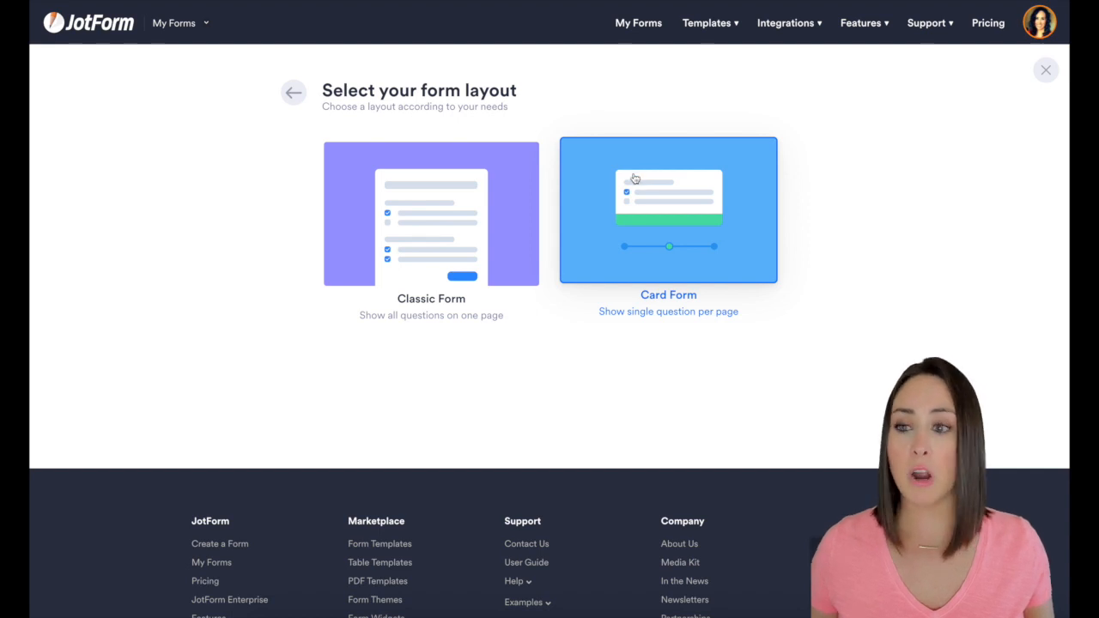
click(430, 214)
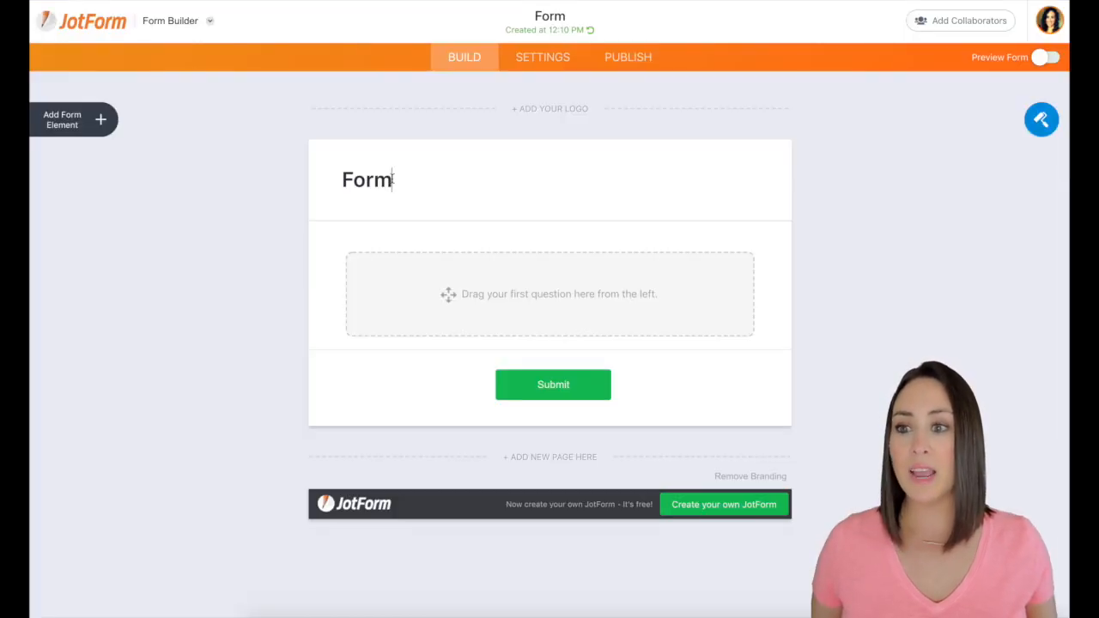
click(394, 179)
click(780, 199)
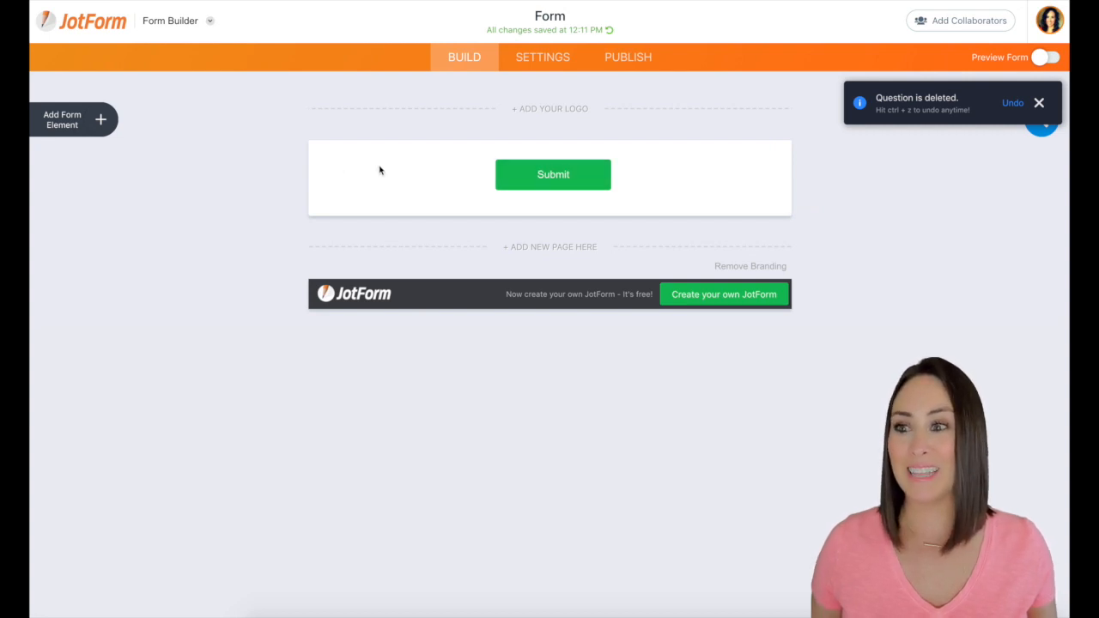
Add a Full Name field to the empty form, with a Phone field below it
click(101, 121)
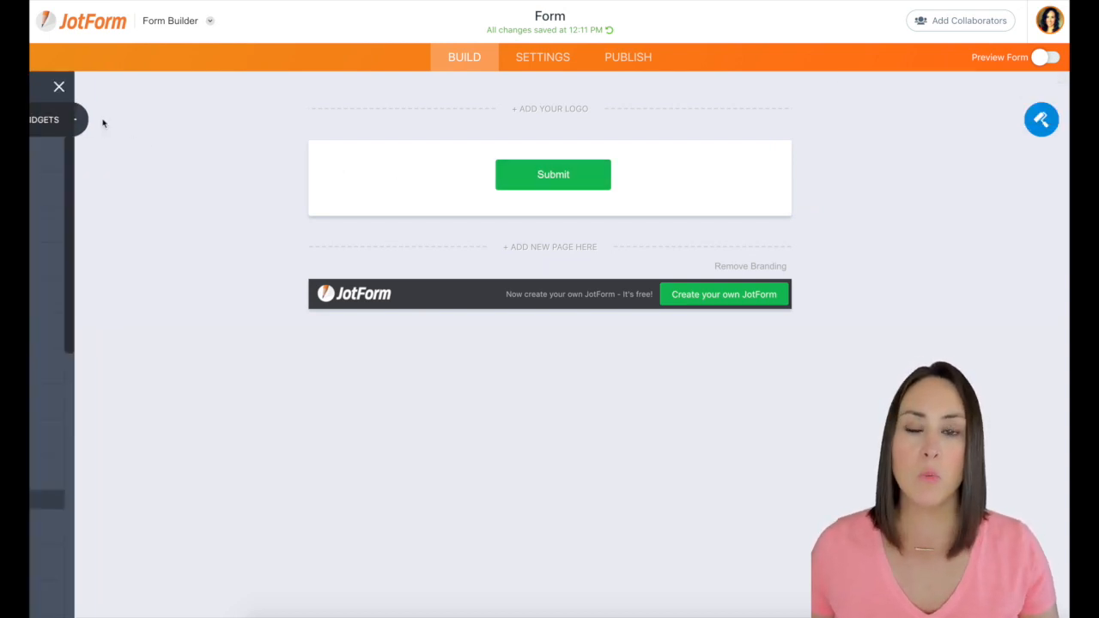
drag(97, 191, 521, 167)
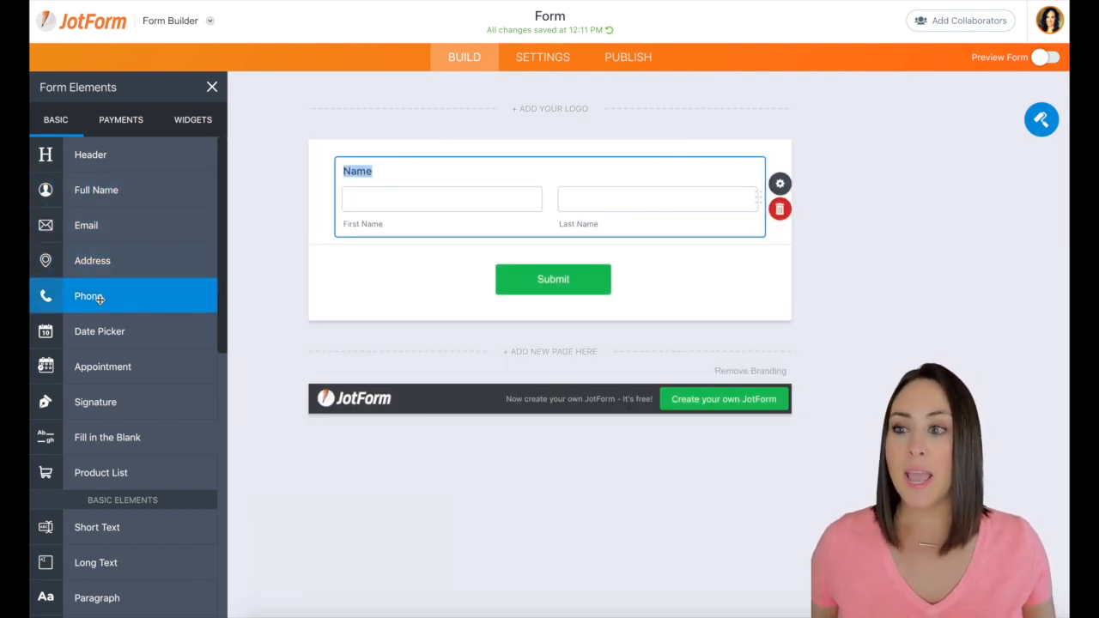
drag(97, 299, 479, 287)
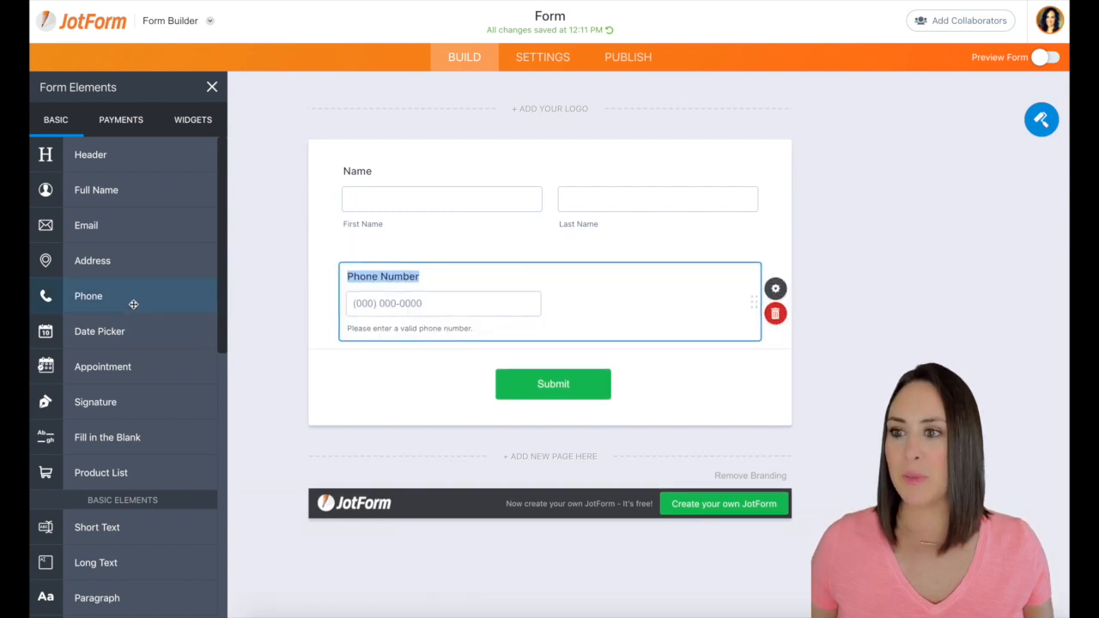
Add two Short Text questions below the phone field, labelled "My their candy is..." and "My favorite retailer is..."
scroll(150, 296, down, 3)
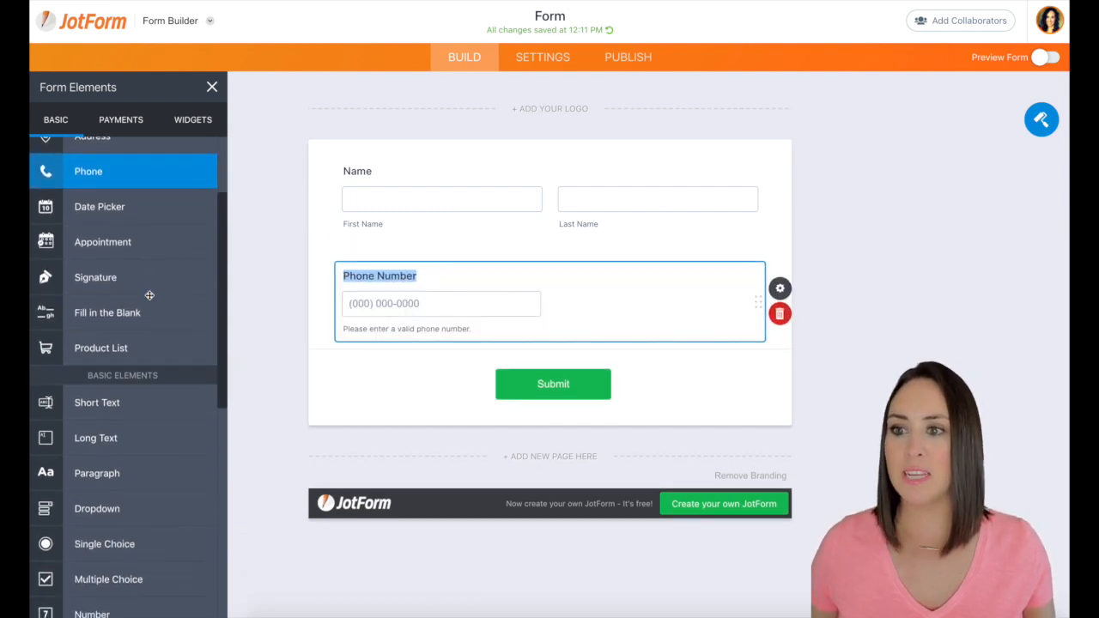
drag(108, 361, 397, 367)
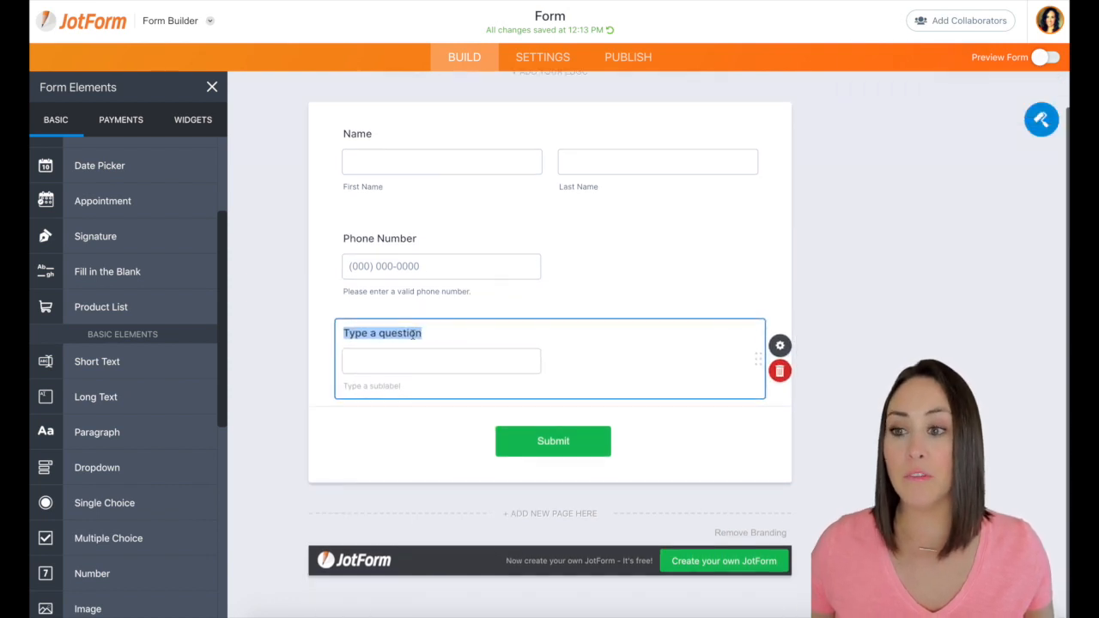
text(My)
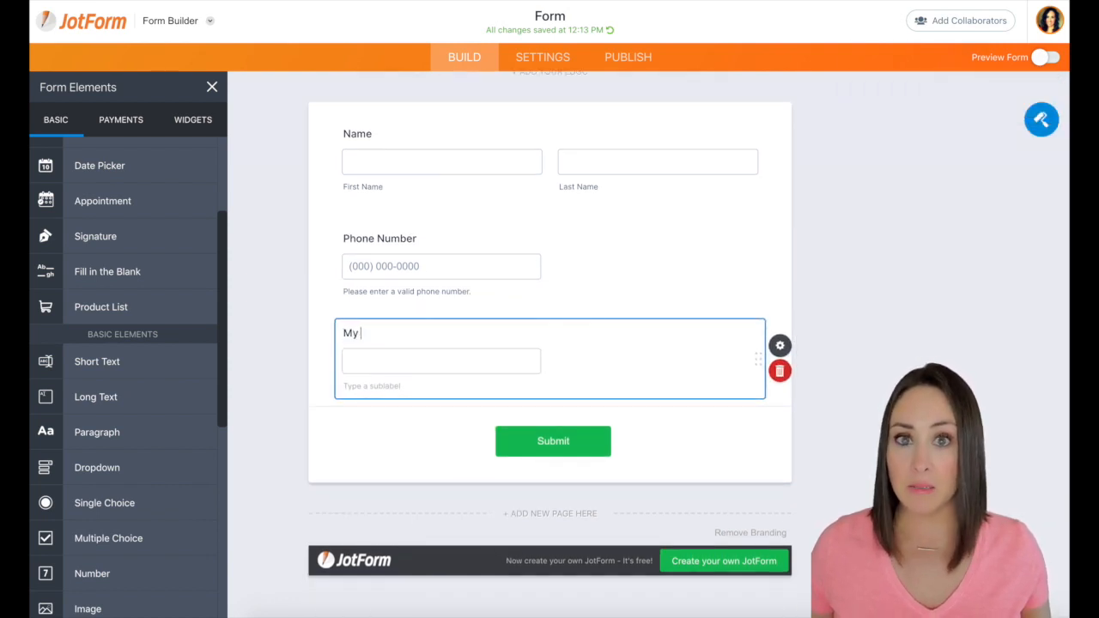
text( their candy is..)
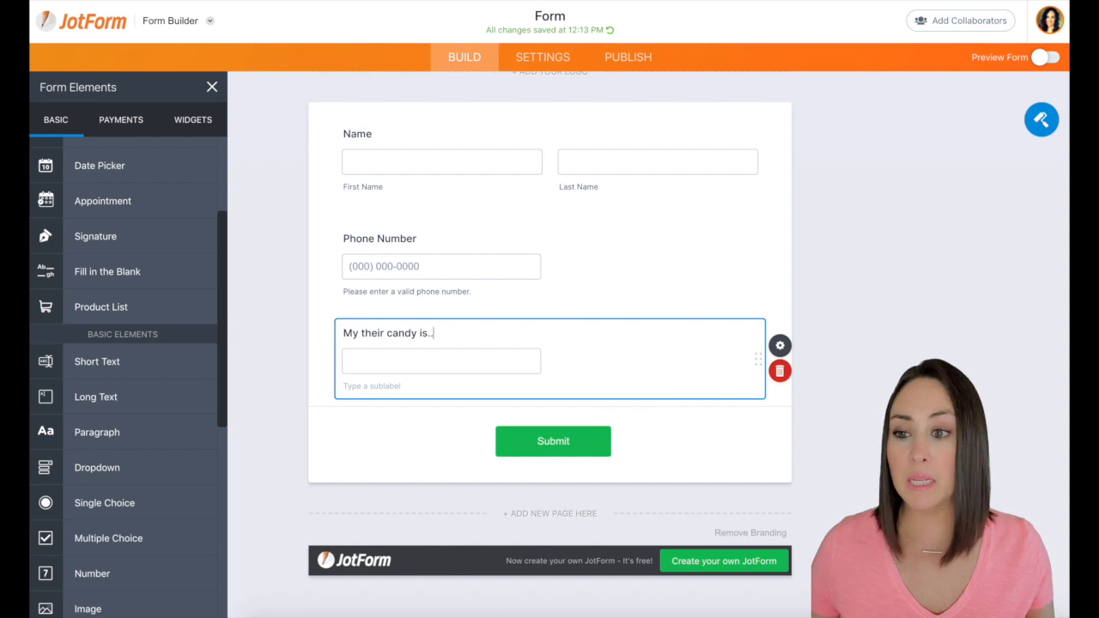
text(.)
drag(120, 369, 461, 430)
text(M)
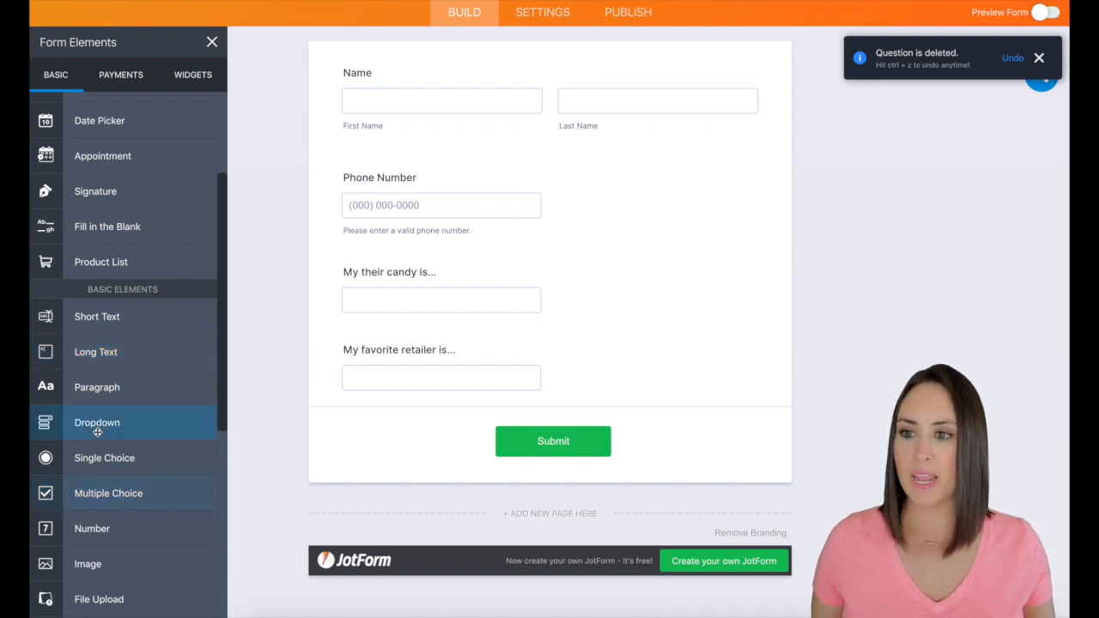
Add a Dropdown question below the retailer question and label it "My love language is..."
drag(68, 422, 435, 383)
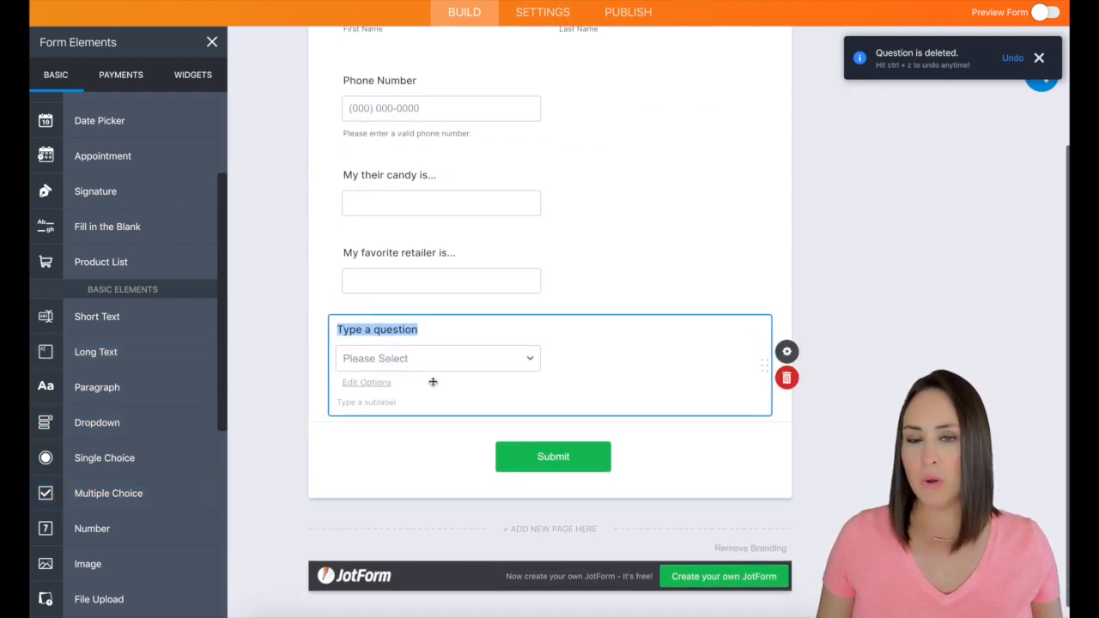
text(My)
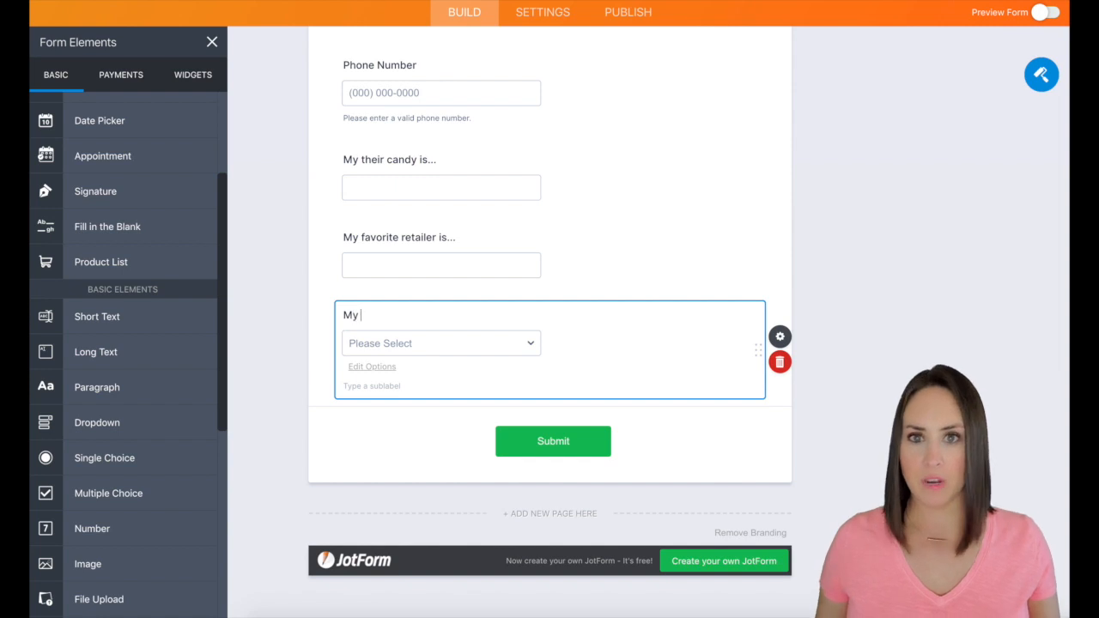
text( love land)
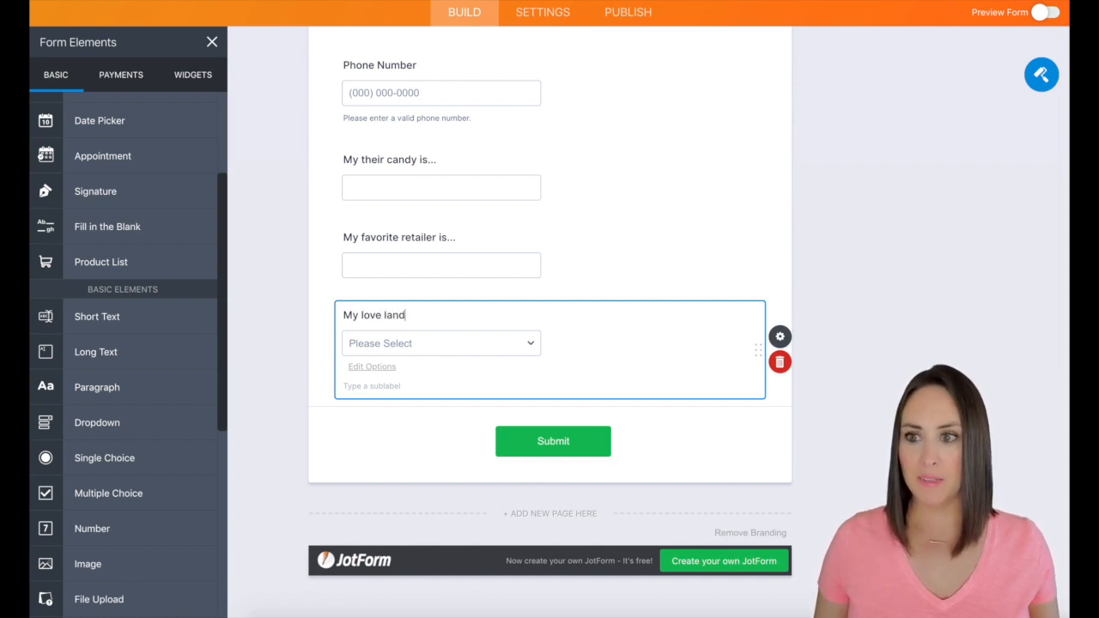
key(BackSpace)
text(gg)
key(BackSpace)
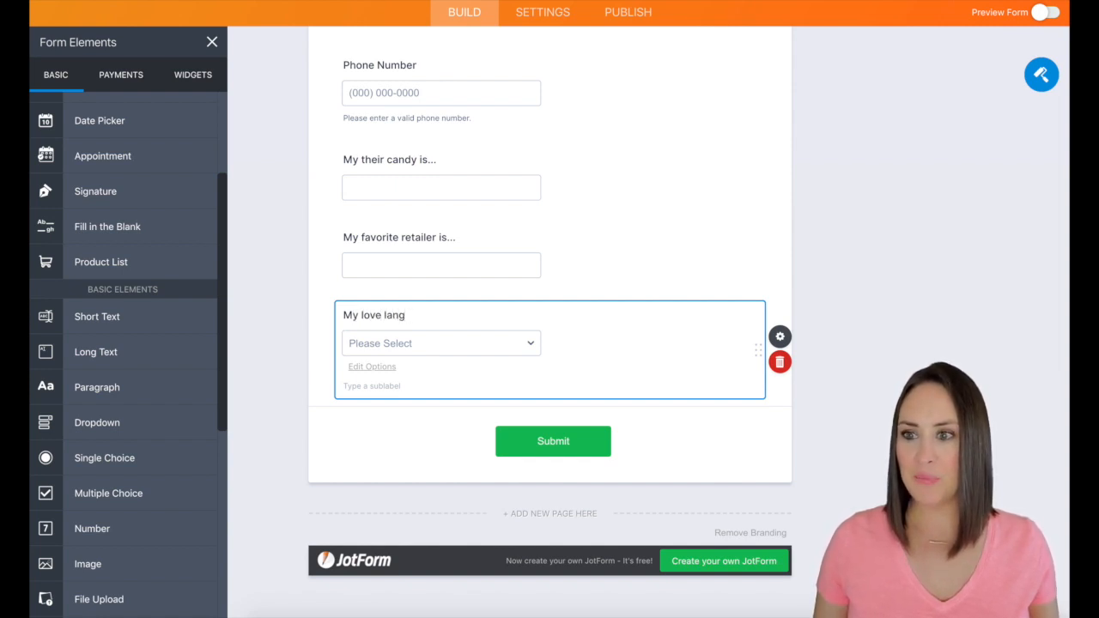
text(uage is...)
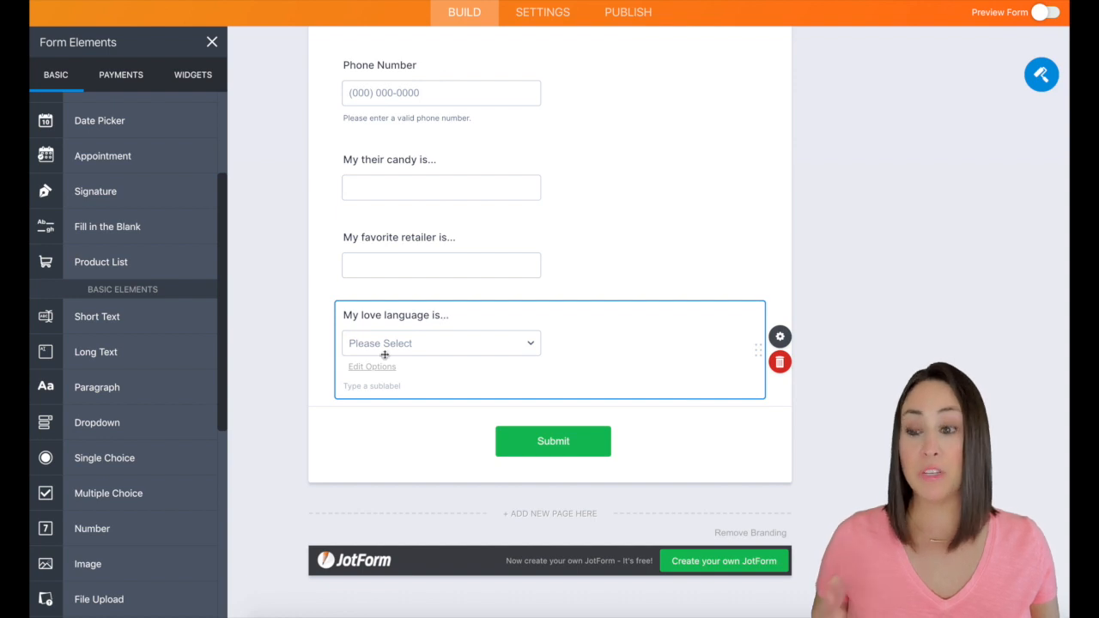
Set the love language dropdown's options to Words of affirmation, Quality time, Receiving gifts, Acts of service and Physical touch
click(365, 369)
text(Words of affirmation Quality time Receiving gifts Acts of service Physical touch)
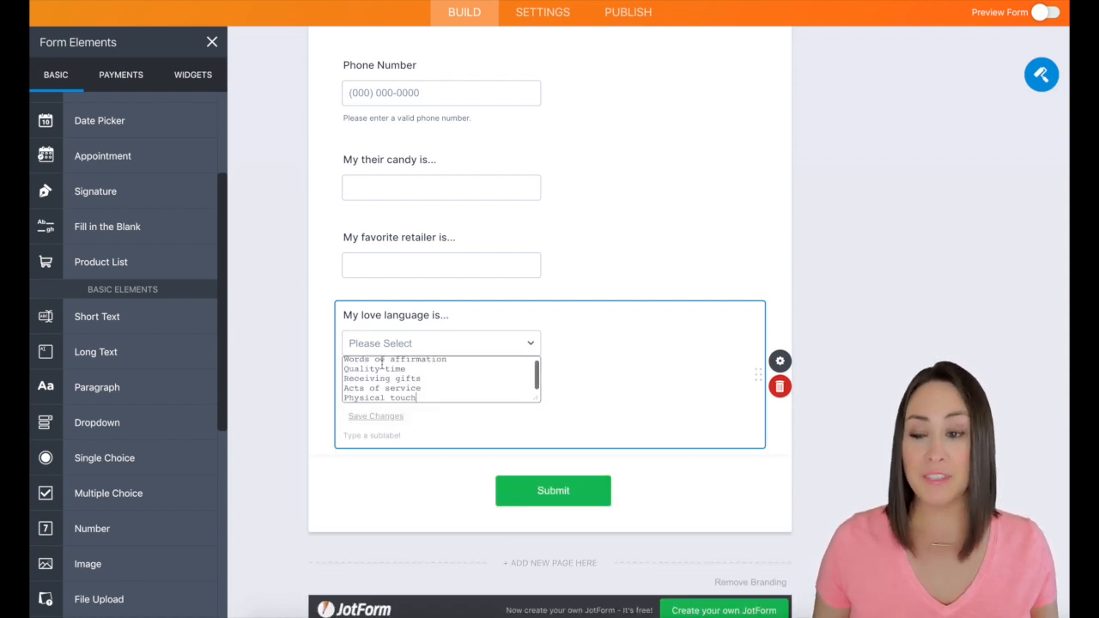
click(606, 363)
Upload the red-to-purple gradient image as the form's page background in the Form Designer
scroll(692, 312, up, 5)
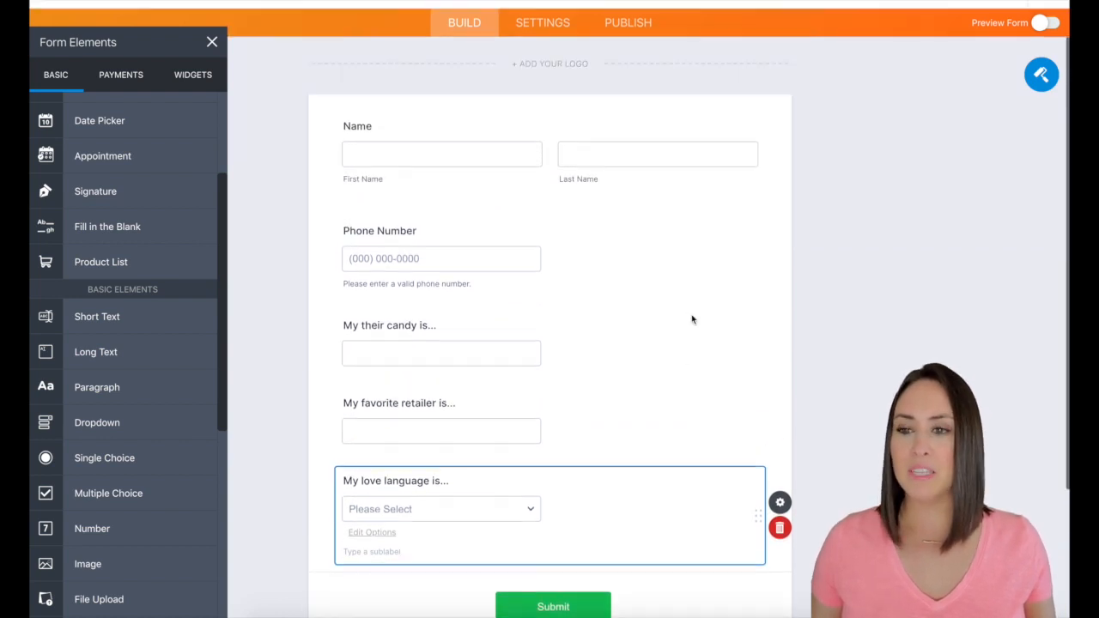
click(1041, 118)
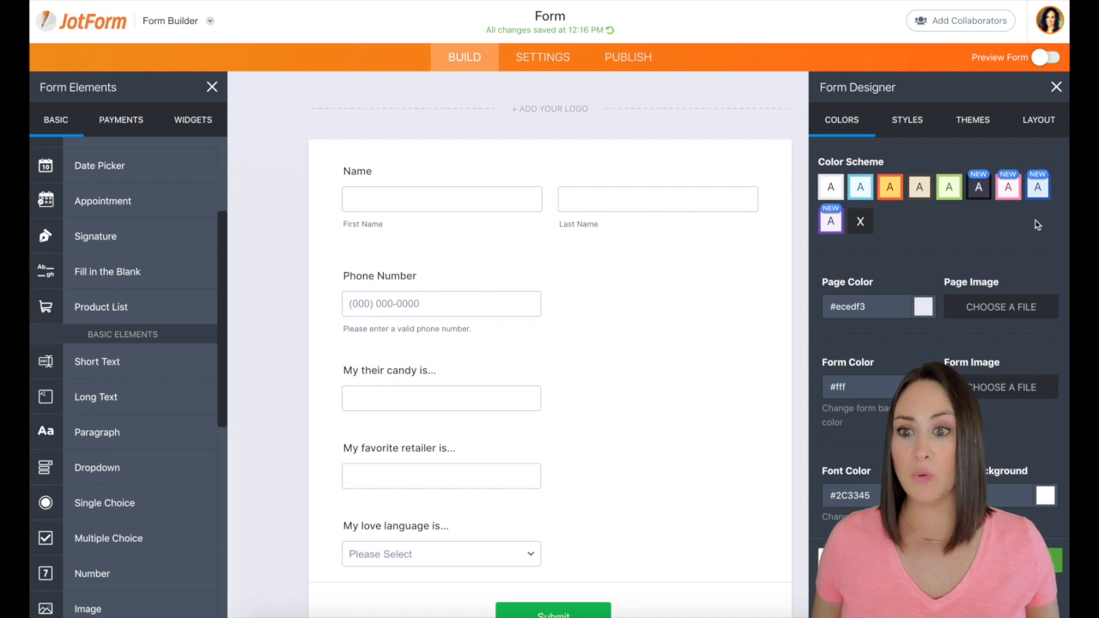
click(1000, 307)
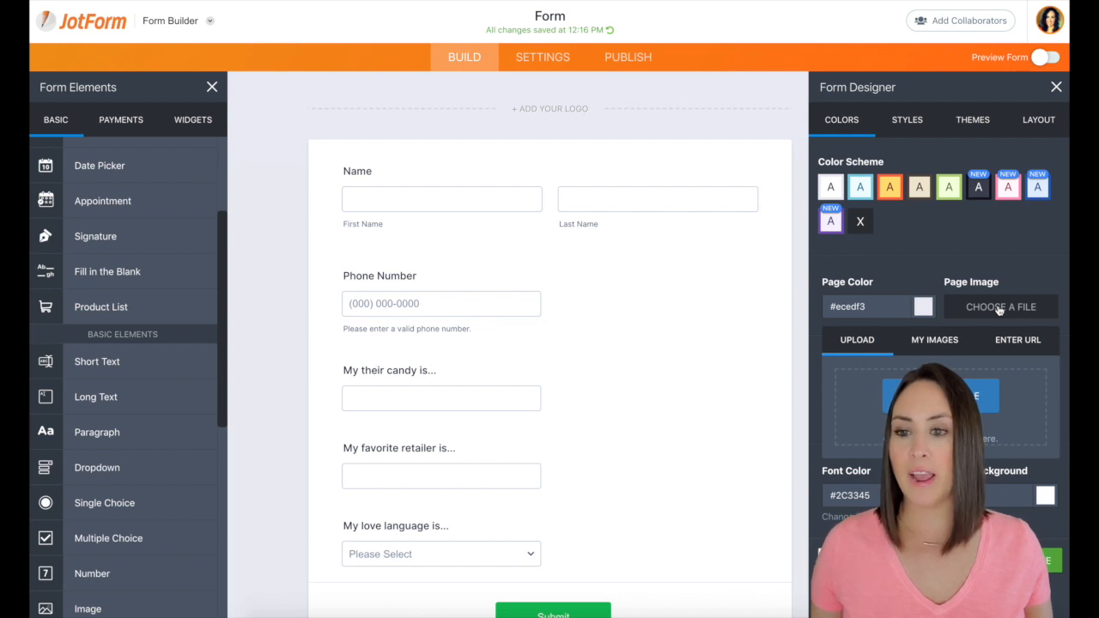
drag(1069, 382, 932, 404)
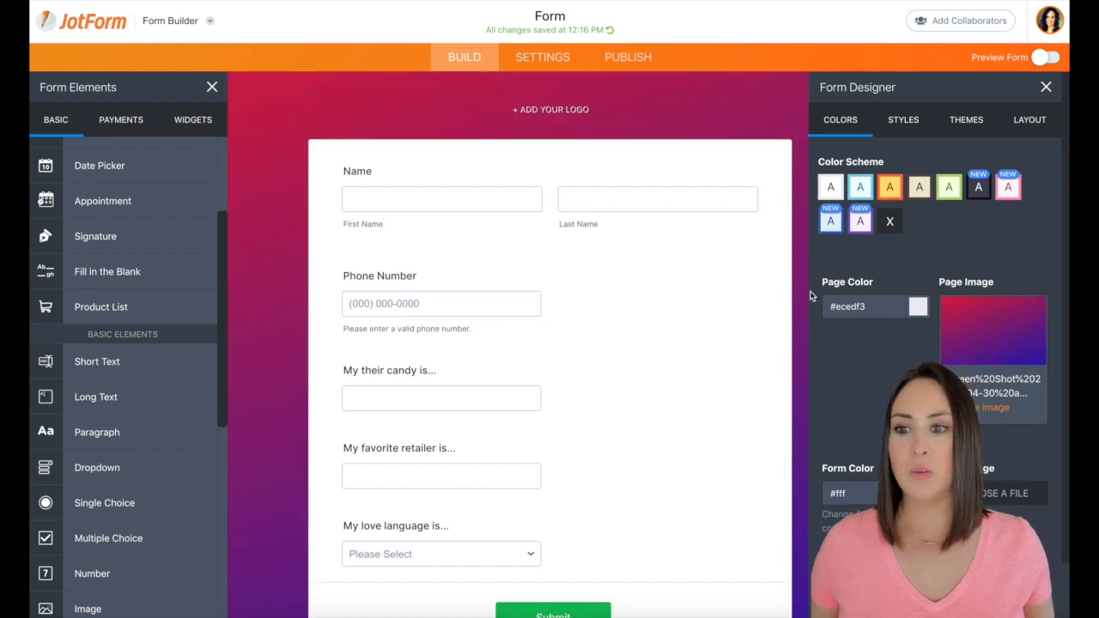
Change the Submit button's style to the light grey design and close its properties
scroll(632, 592, down, 1)
scroll(632, 593, down, 2)
click(625, 550)
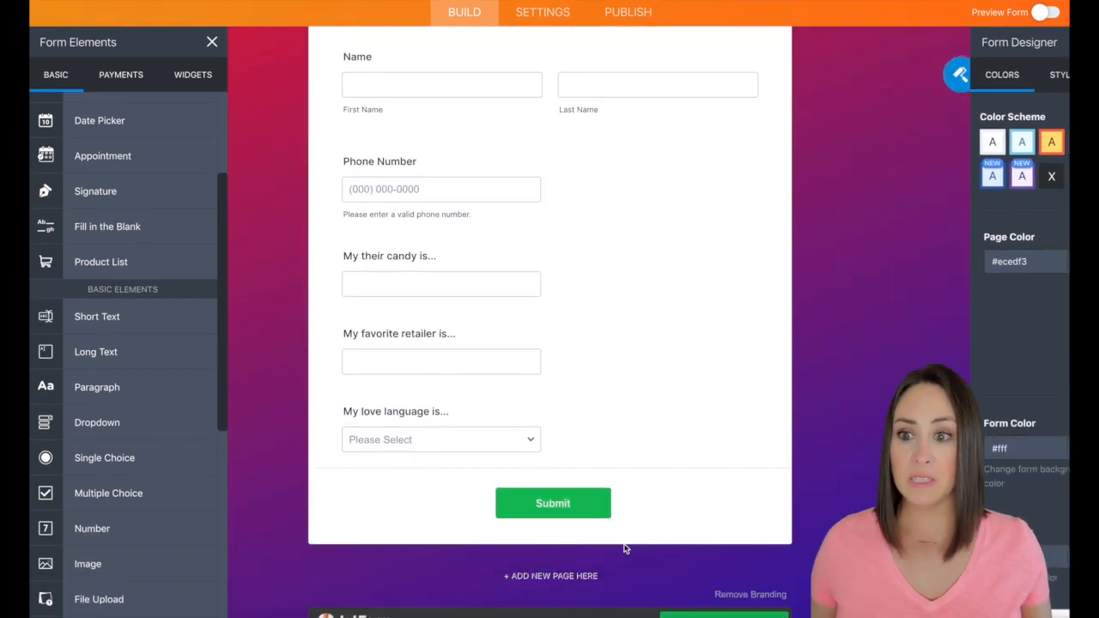
click(606, 503)
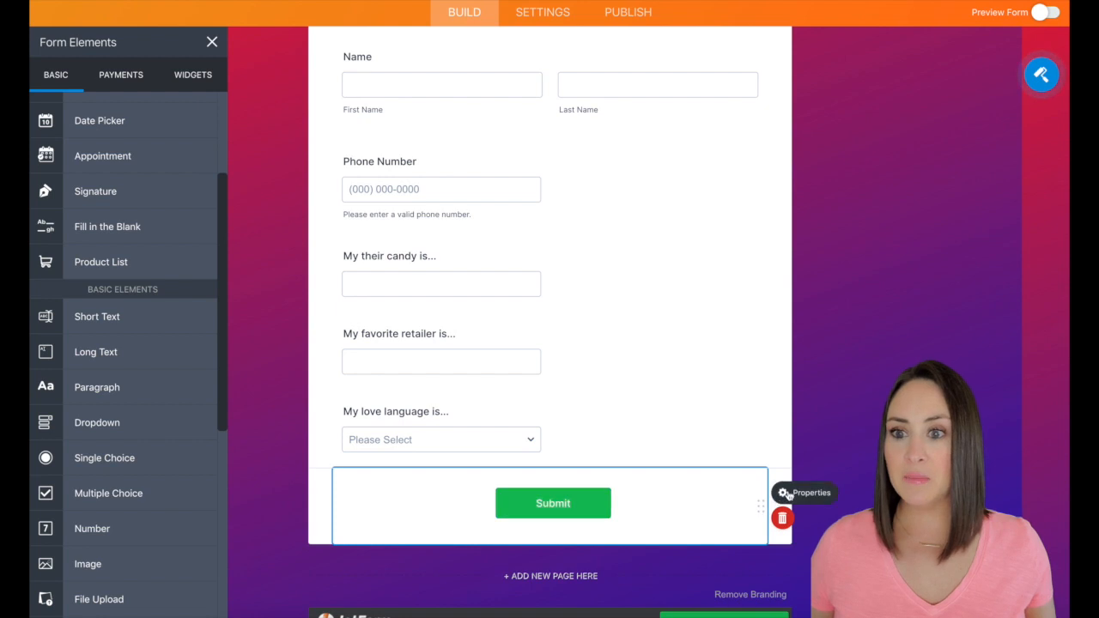
click(785, 494)
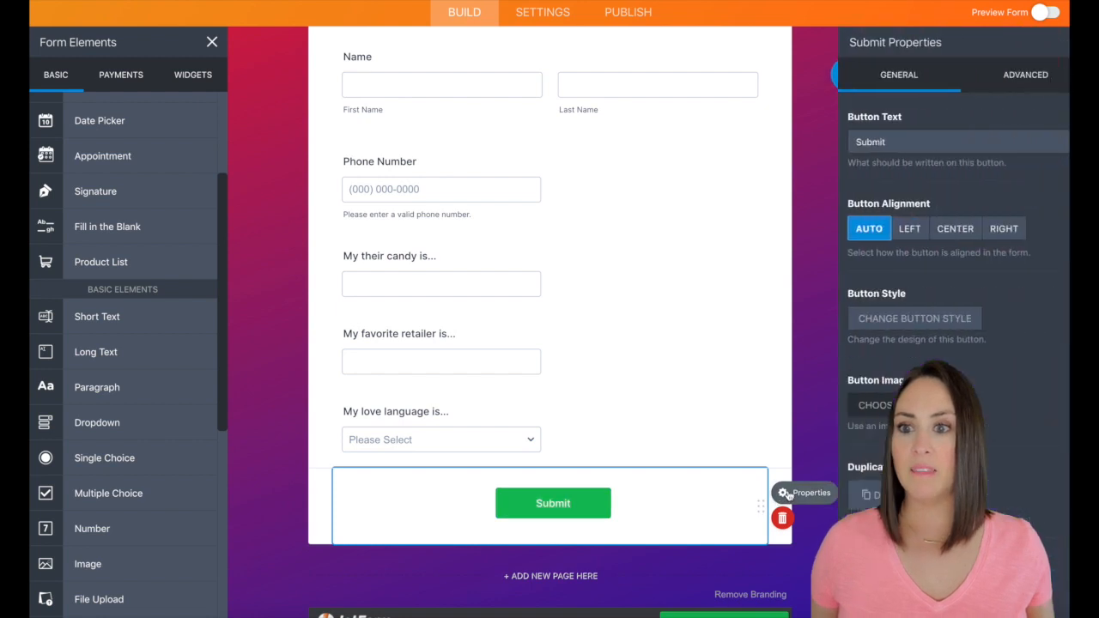
click(909, 325)
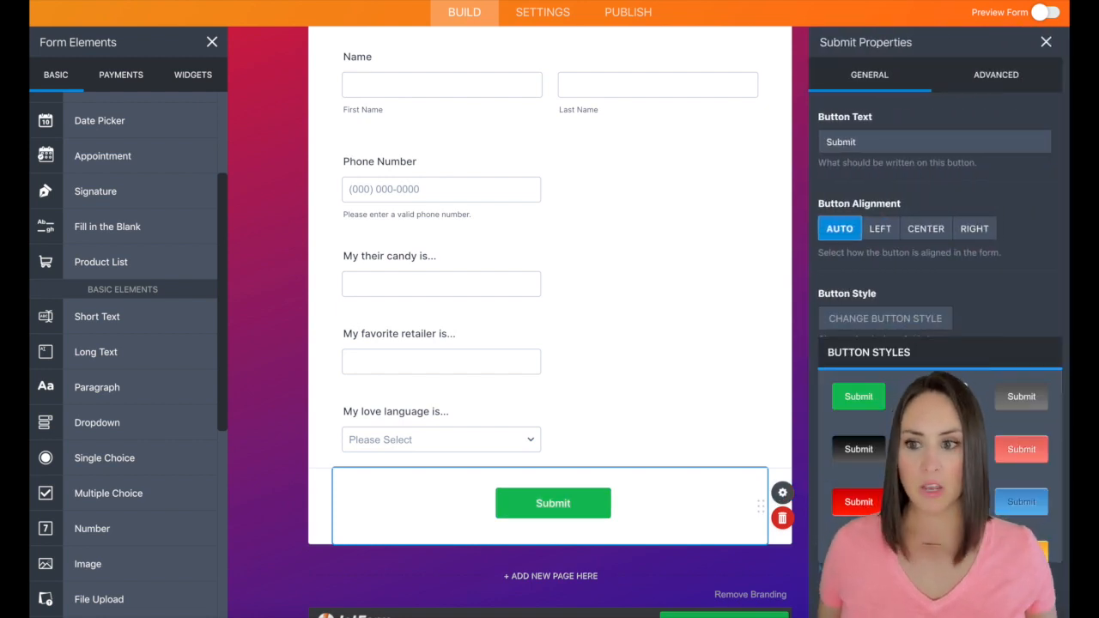
click(1016, 396)
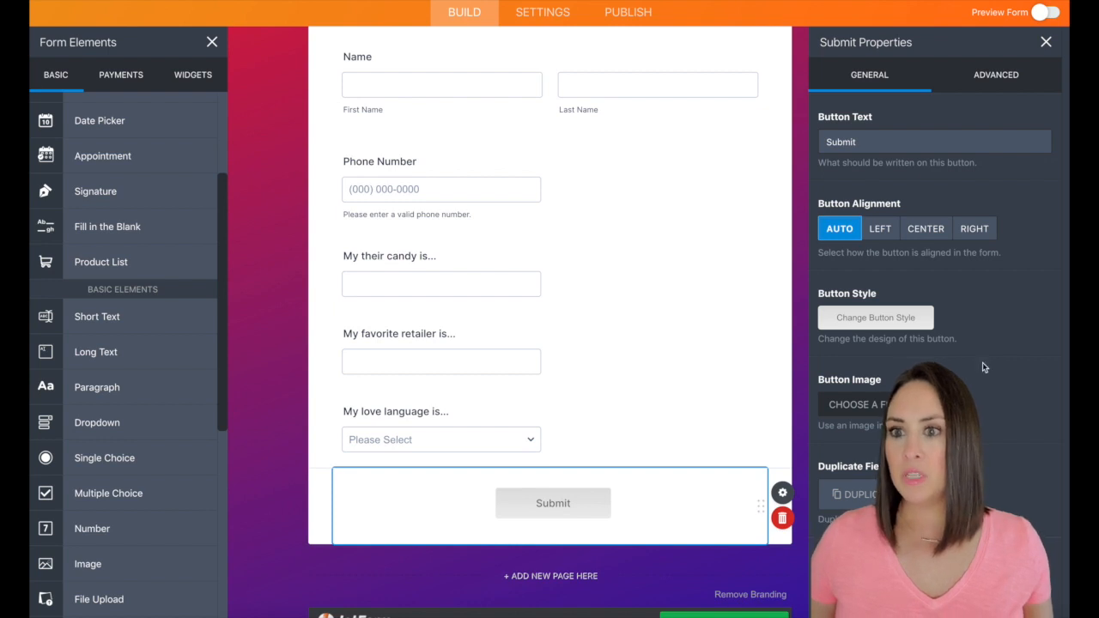
click(1046, 42)
scroll(687, 306, up, 2)
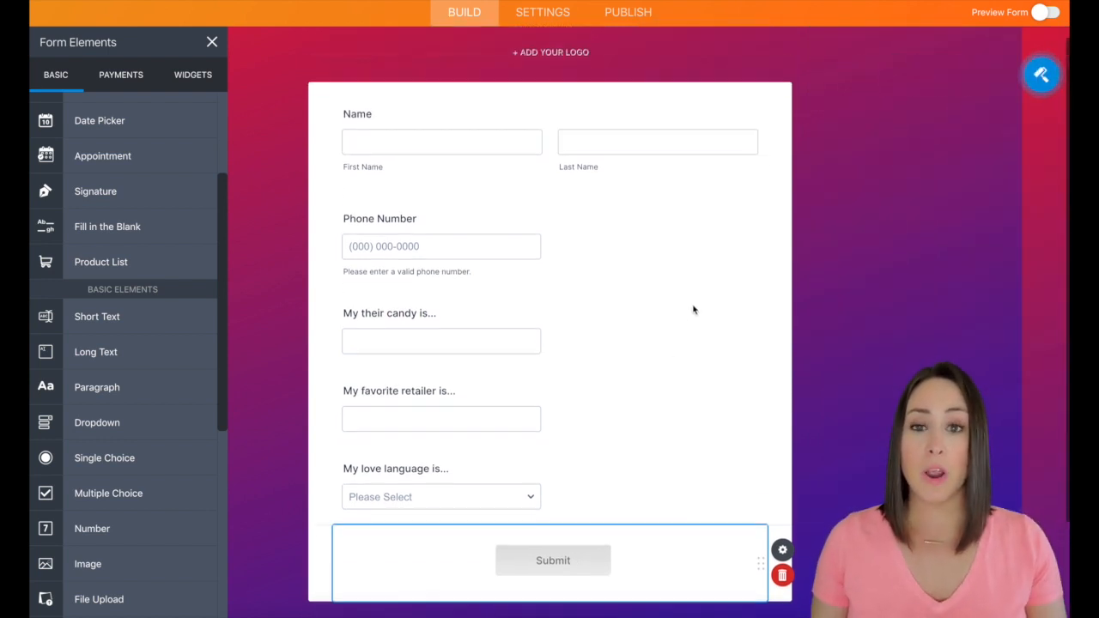
scroll(694, 310, up, 1)
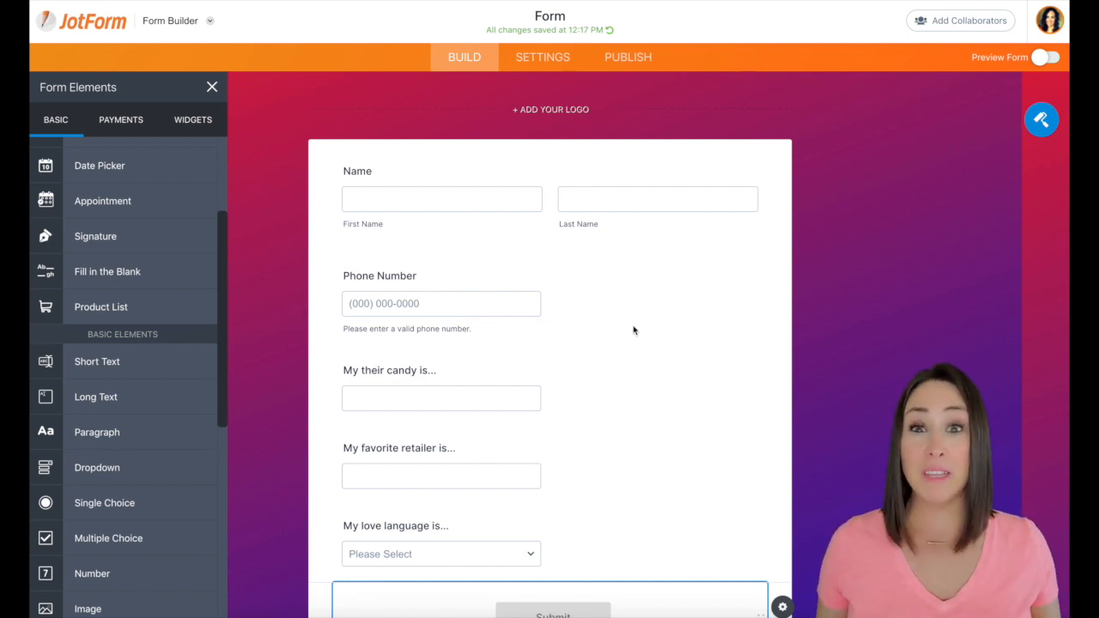
scroll(632, 330, down, 1)
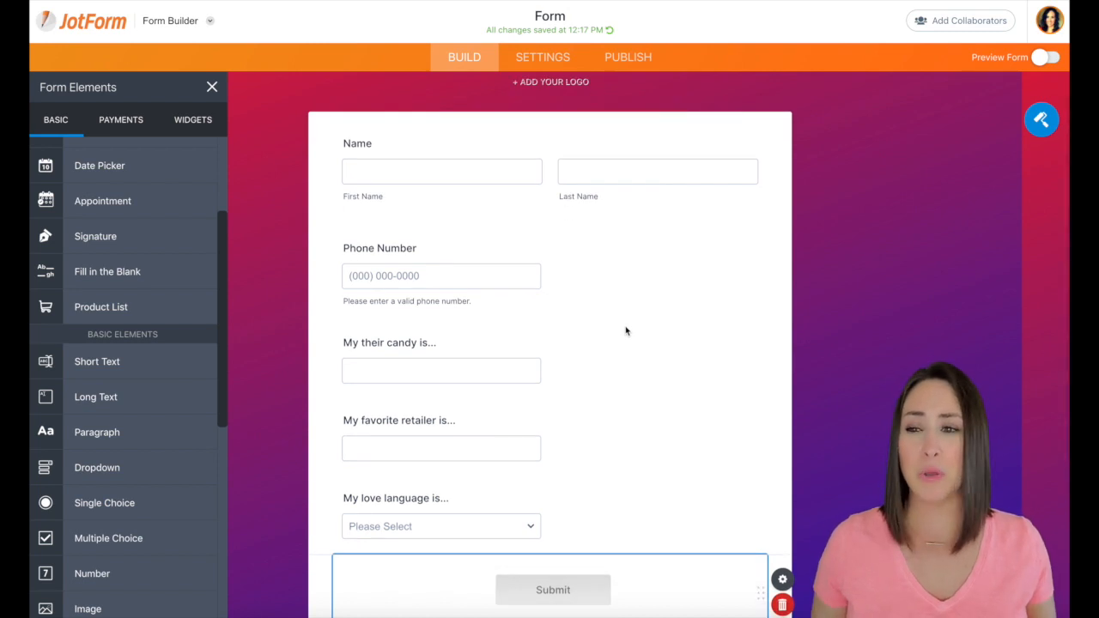
scroll(628, 331, up, 1)
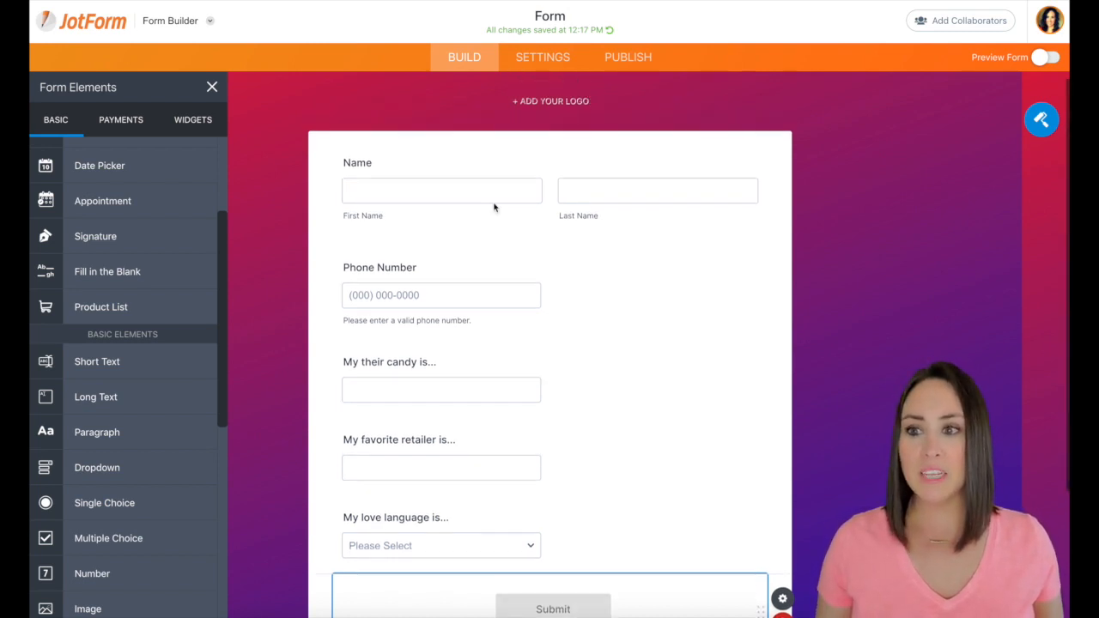
Set the Name field's placeholders to "First Name" and "Last Name" in its advanced properties
click(418, 211)
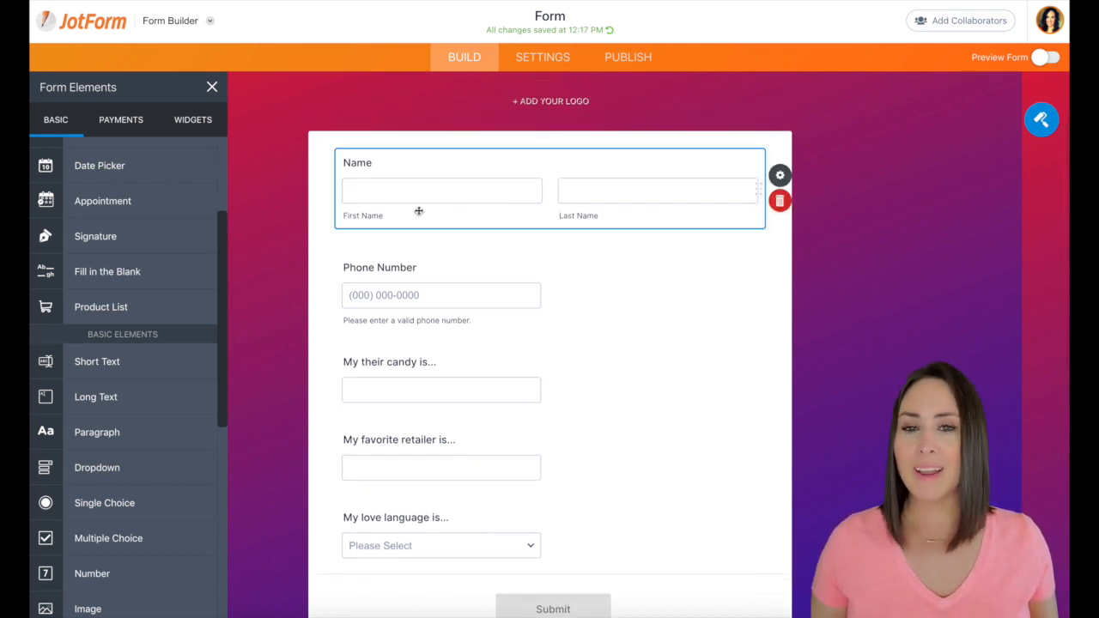
click(780, 175)
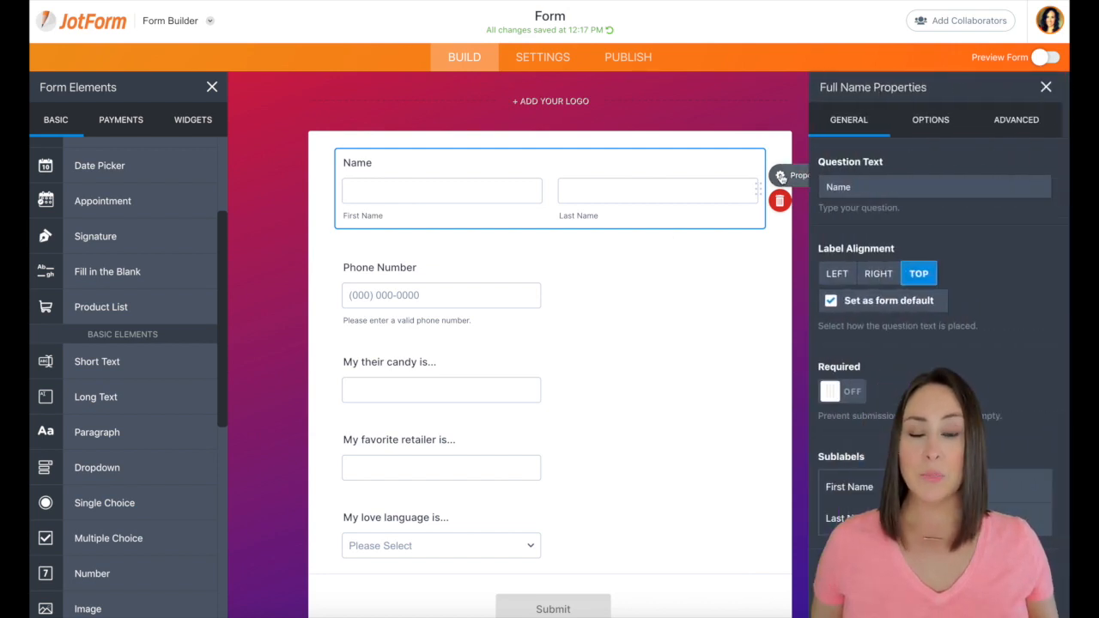
click(1016, 120)
click(976, 192)
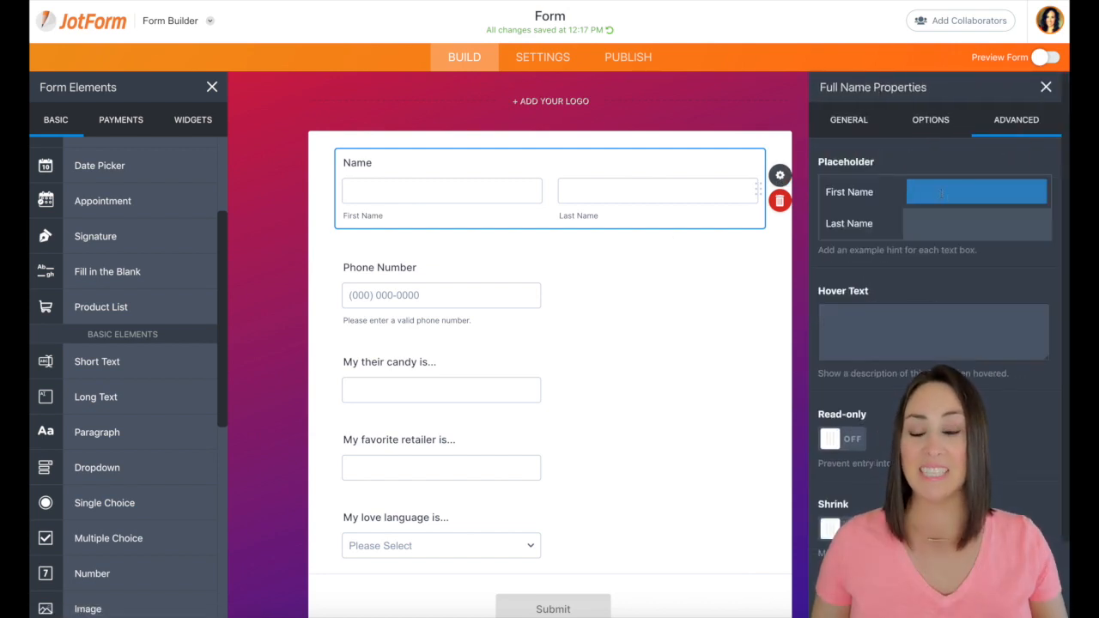
text(First Name)
key(Tab)
text(Last )
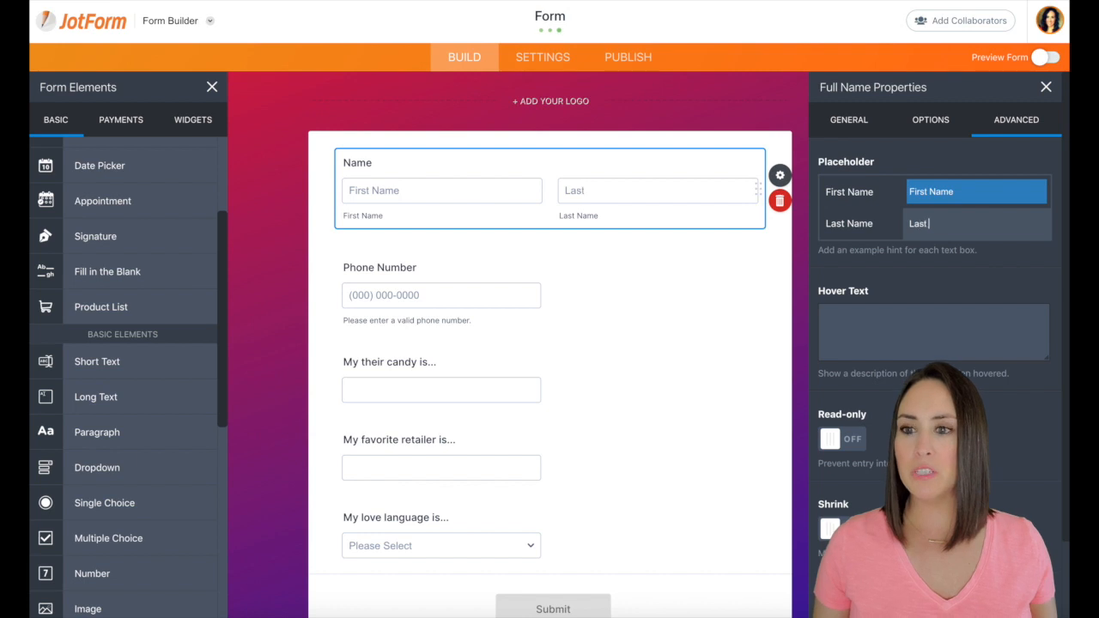
text(Name)
Clear the First Name and Last Name sublabels beneath the Name field in its general properties
click(853, 121)
drag(957, 488, 908, 509)
key(BackSpace)
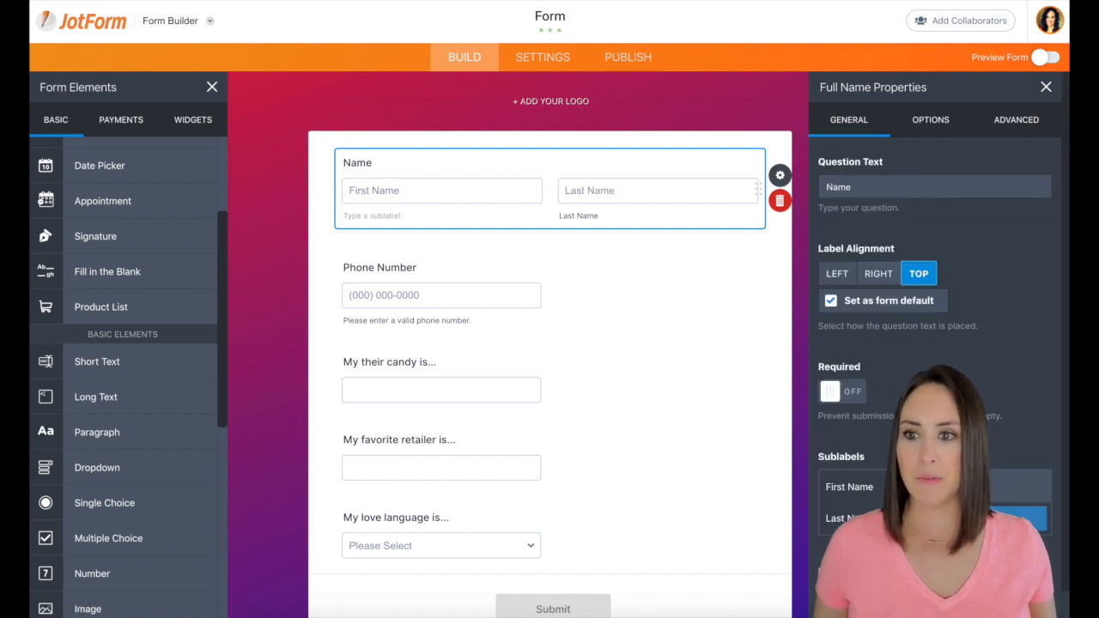
key(BackSpace)
Clear the sublabel beneath the Phone Number field and check the candy, retailer and love language fields for sublabels
click(660, 328)
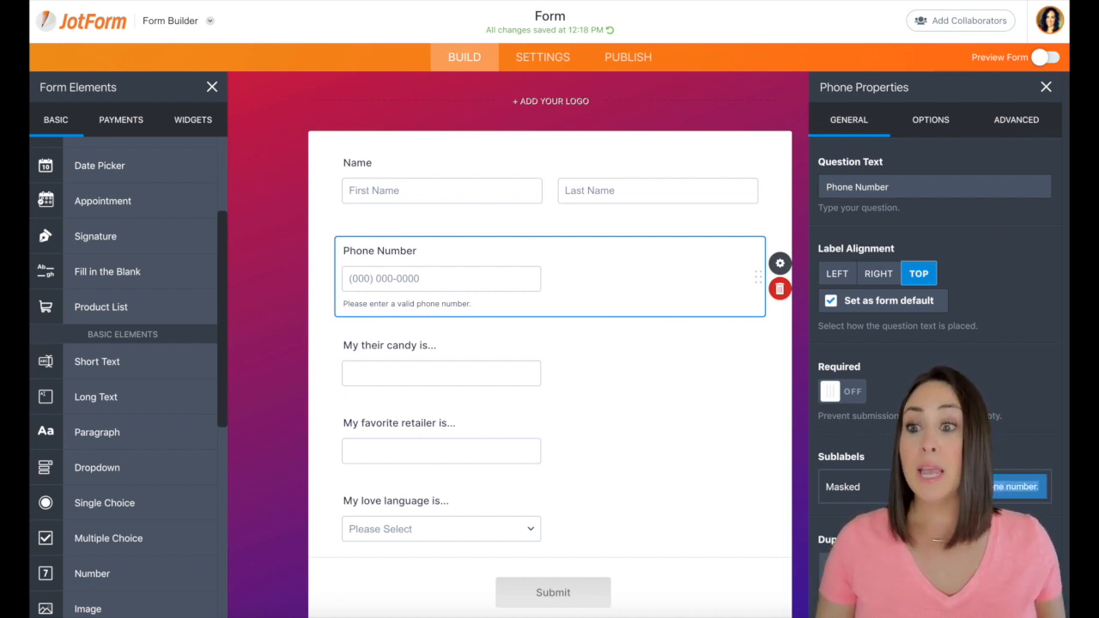
key(BackSpace)
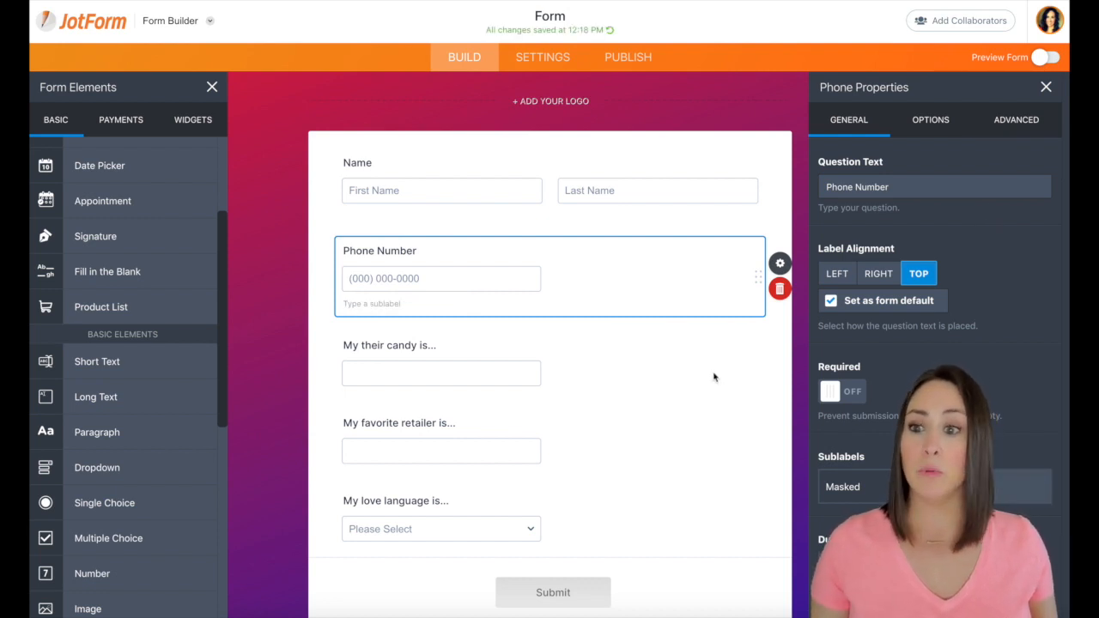
click(713, 377)
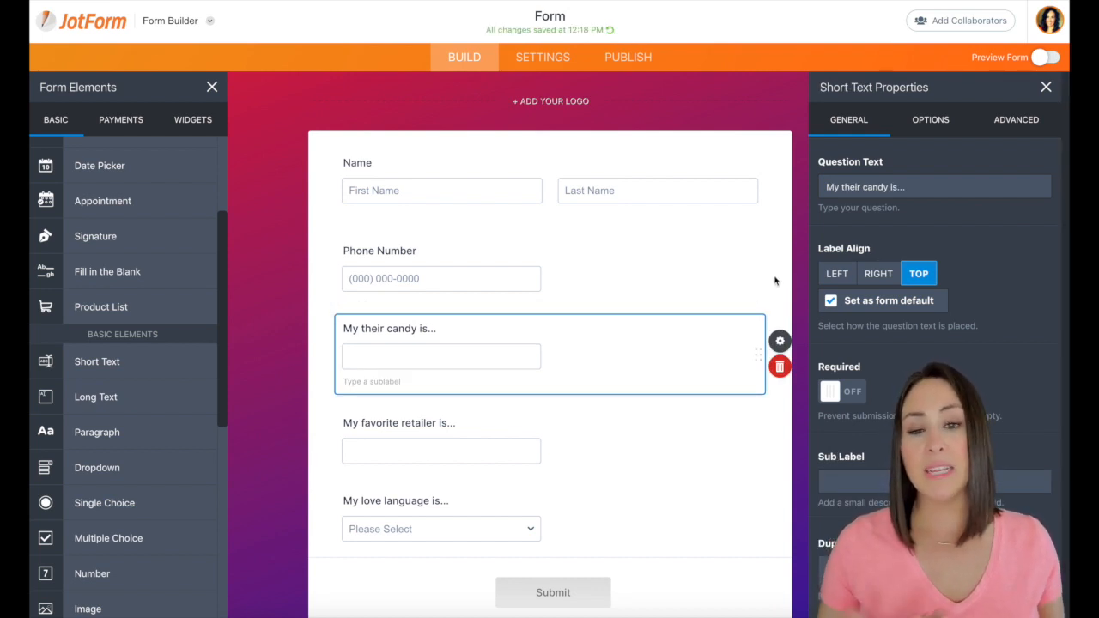
click(400, 451)
click(446, 515)
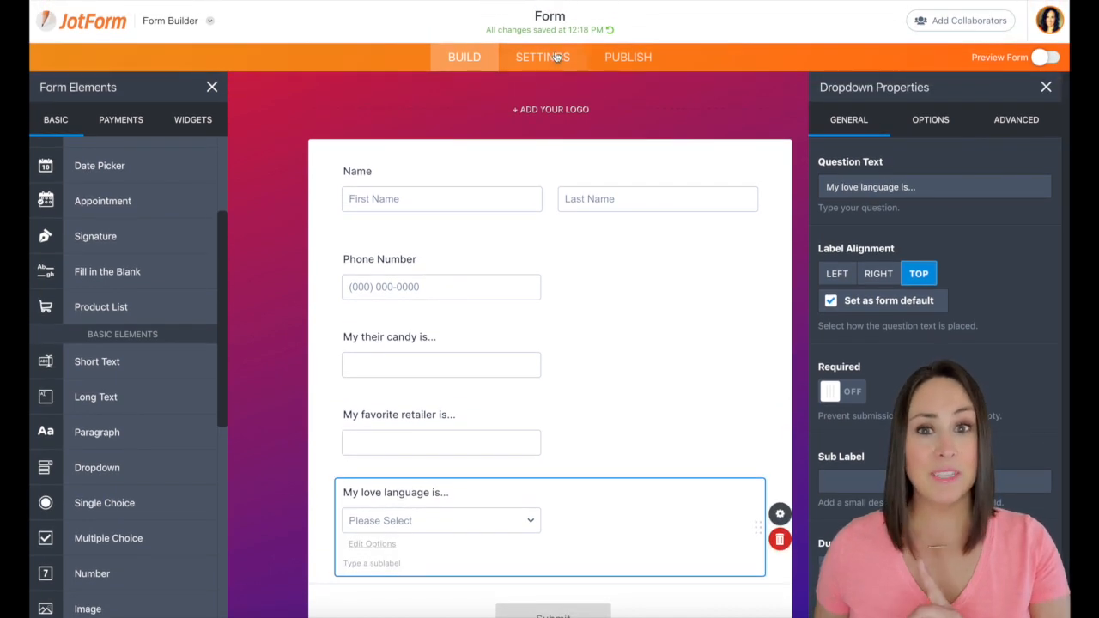
Review the form's Thank You Page settings, trying the external link redirect before reselecting the option to show a Thank You page
click(542, 58)
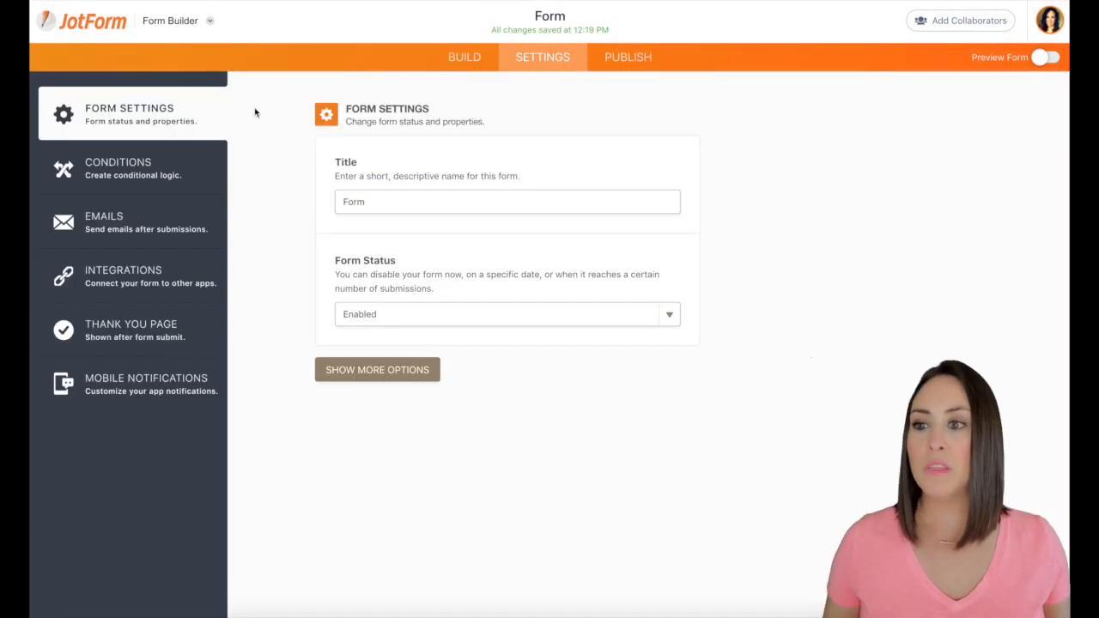
click(142, 339)
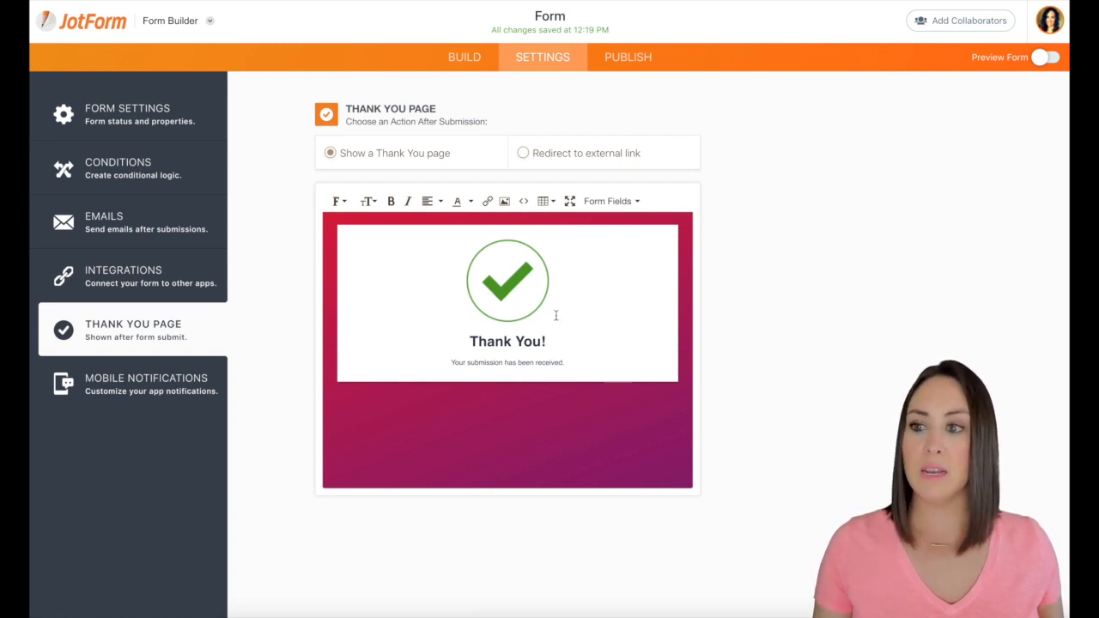
click(545, 156)
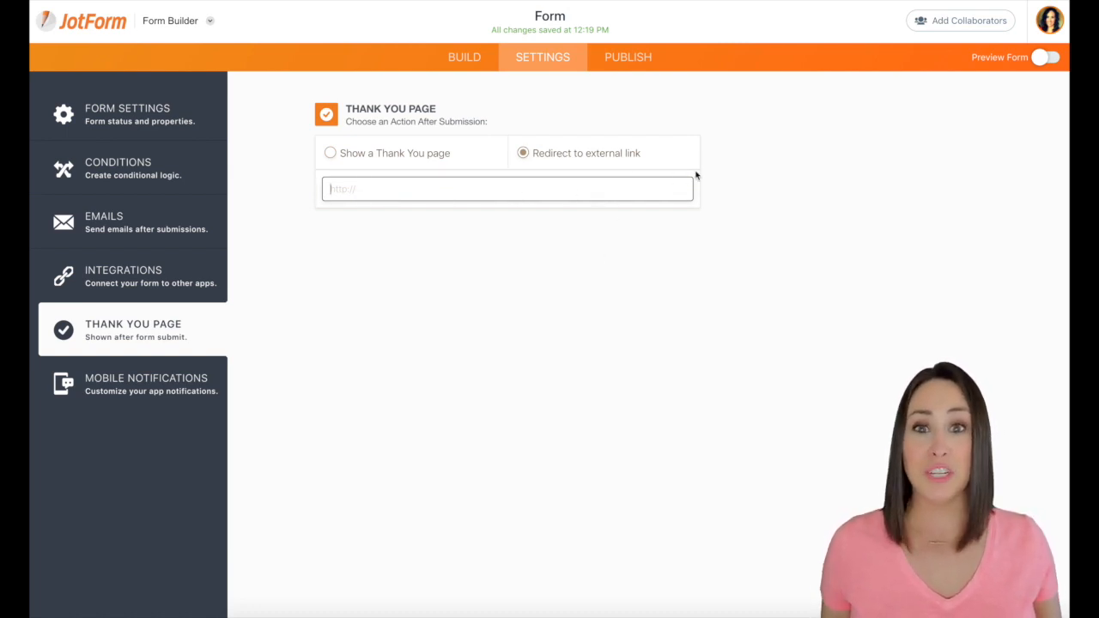
click(332, 155)
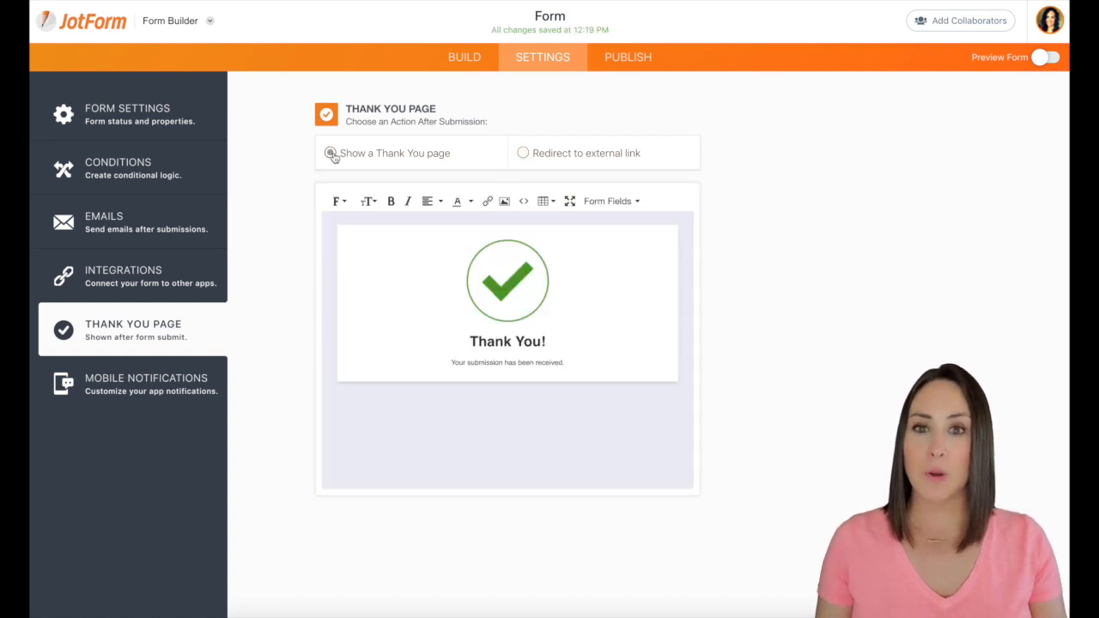
Preview the form in the phone layout, look through its fields and close the preview
click(1040, 62)
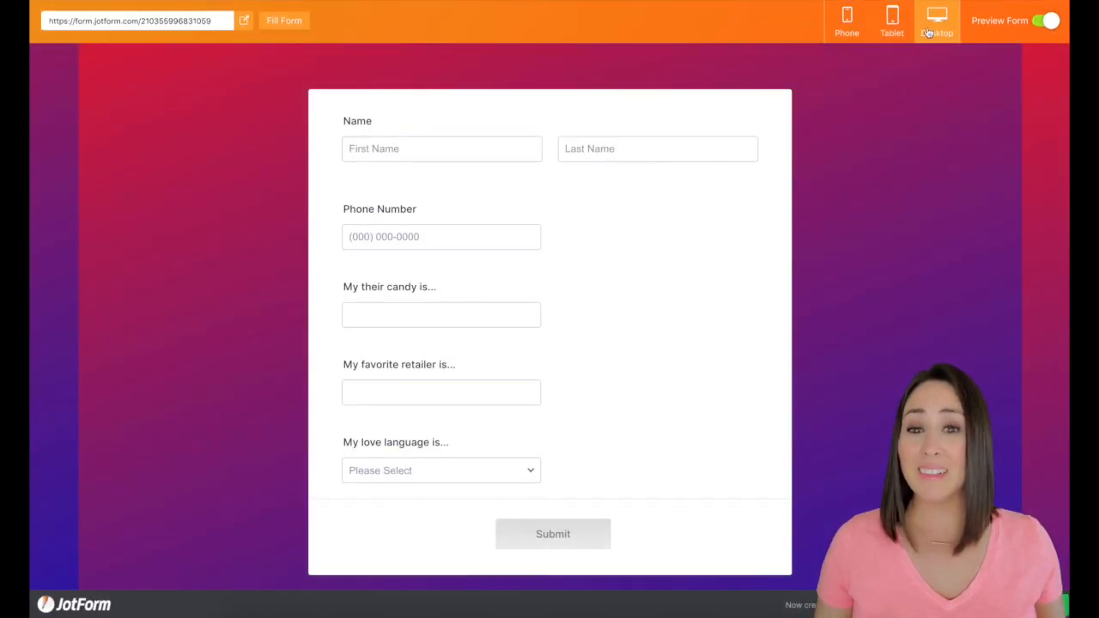
click(859, 34)
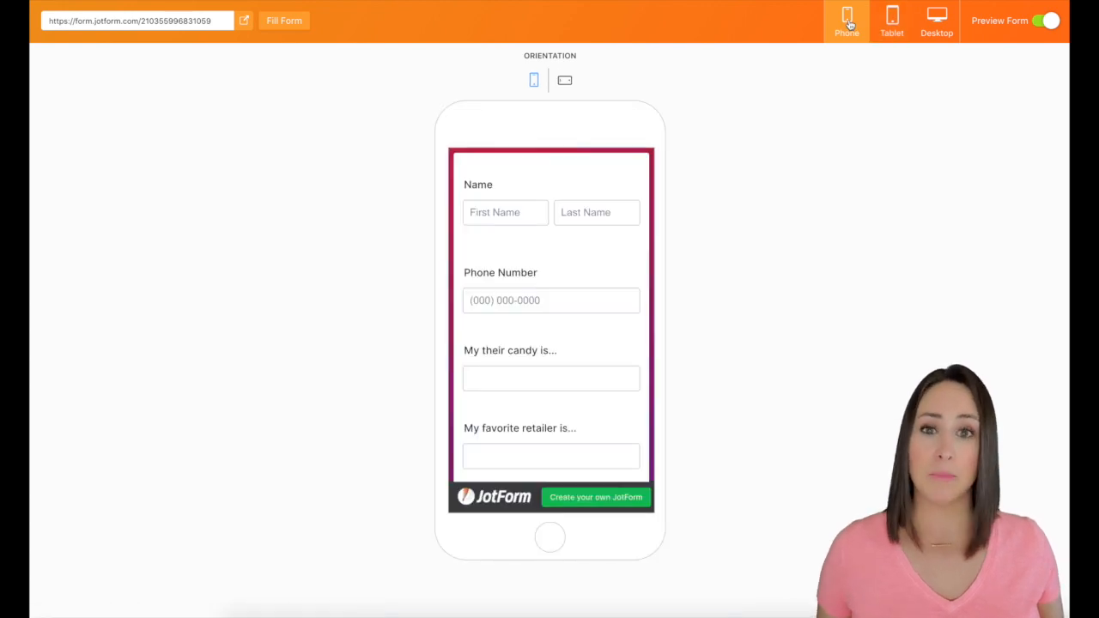
click(533, 311)
scroll(533, 311, down, 3)
scroll(534, 310, up, 3)
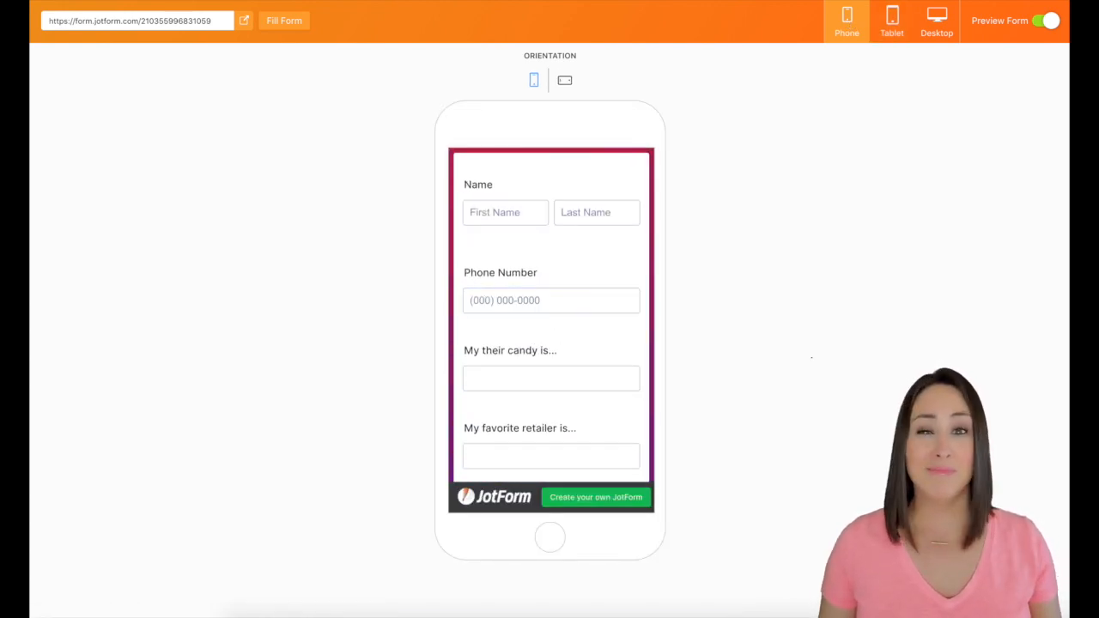
click(1051, 21)
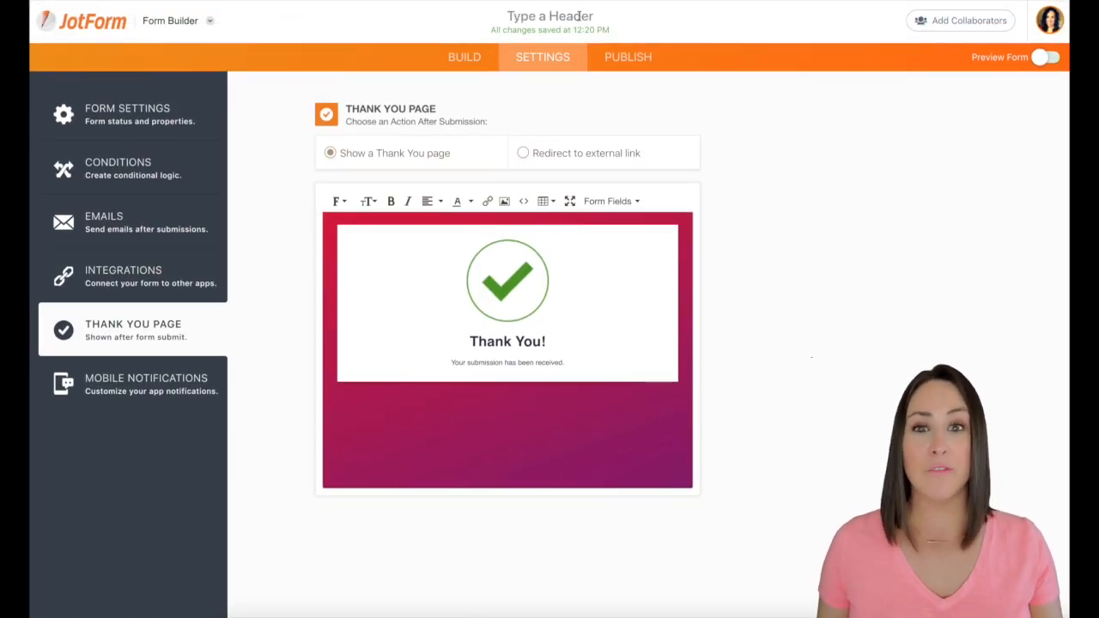
Rename the form as "Team Questionnaire" and return to the My Forms page
click(578, 15)
text(Team Que)
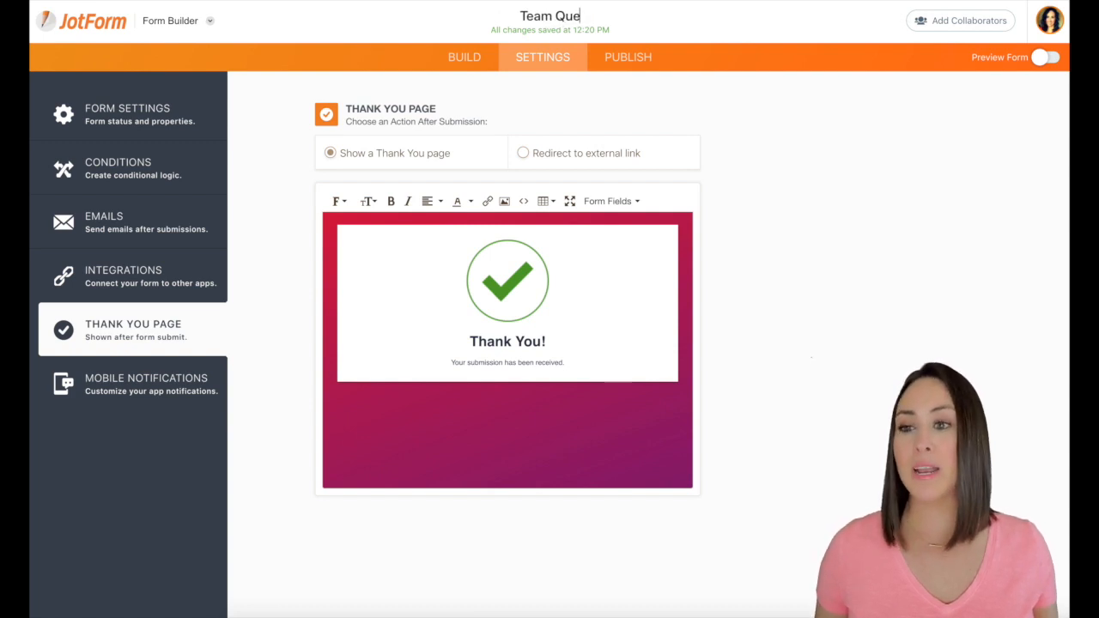
text(stionnaire)
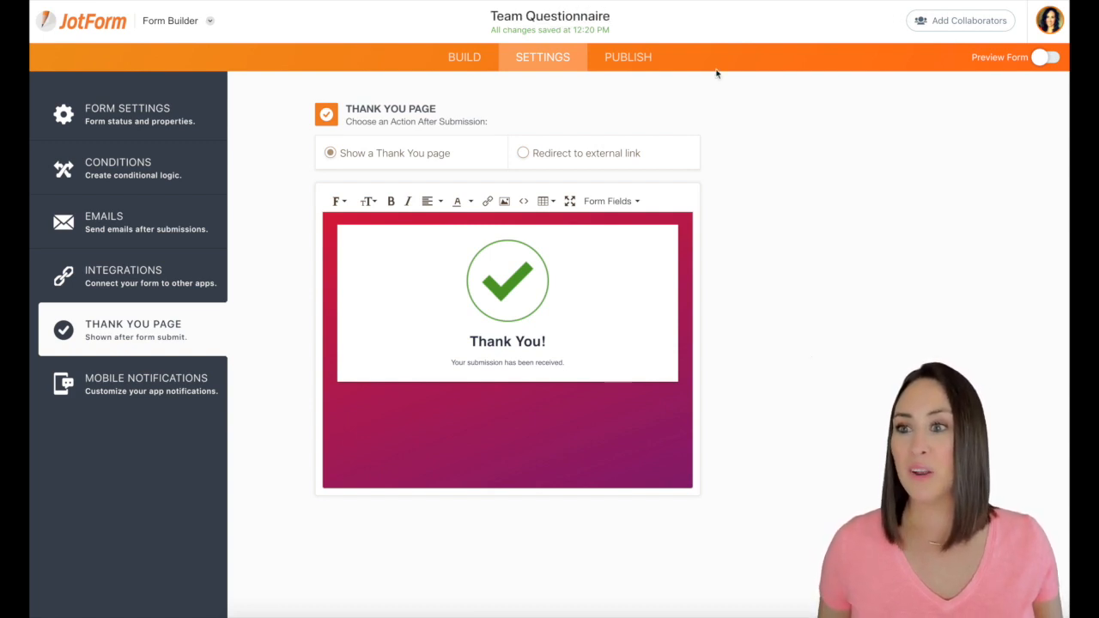
click(134, 35)
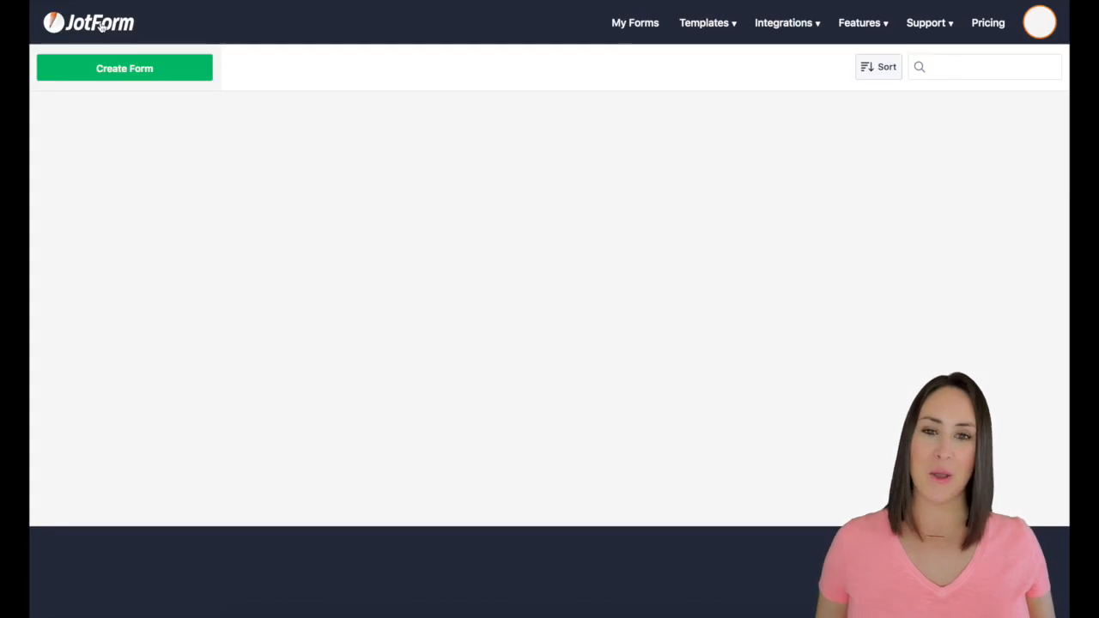